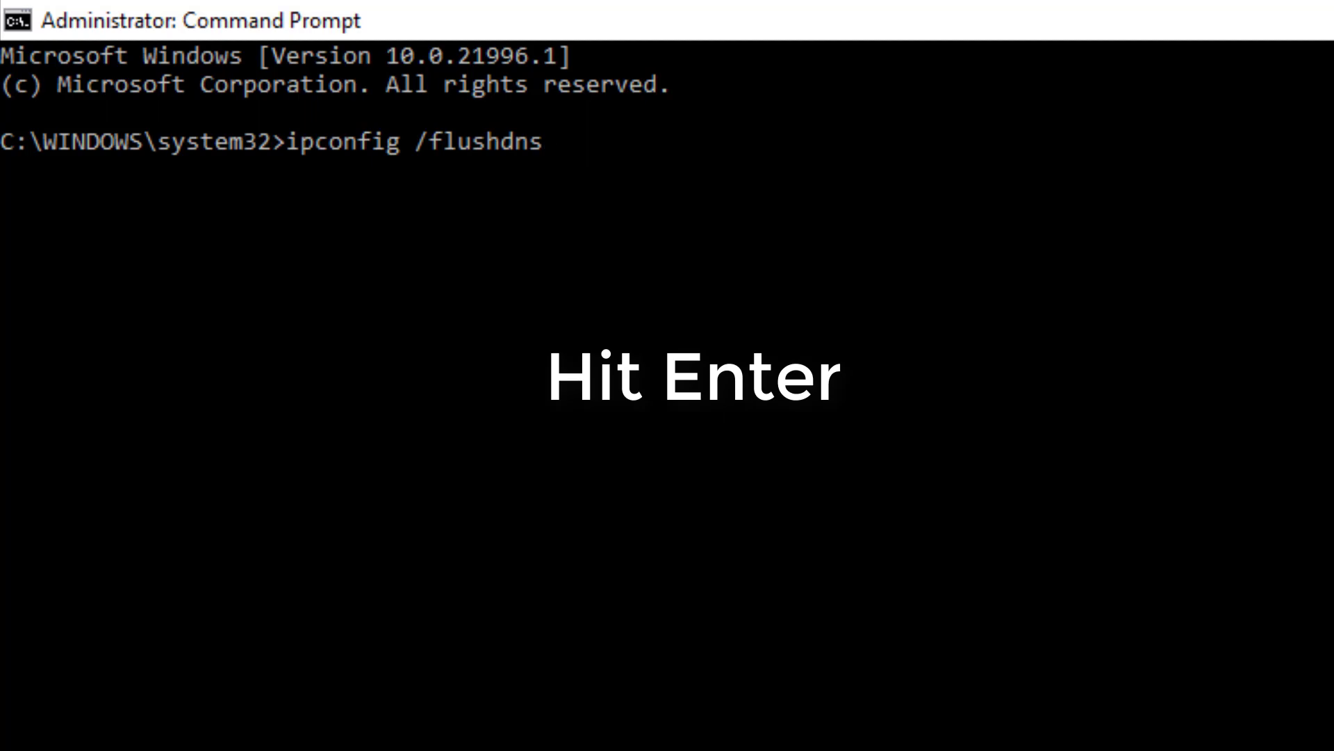
- Flush the DNS cache with "ipconfig /flushdns" and renew the IP configuration with "ipconfig /renew"
key(Return)
text(i)
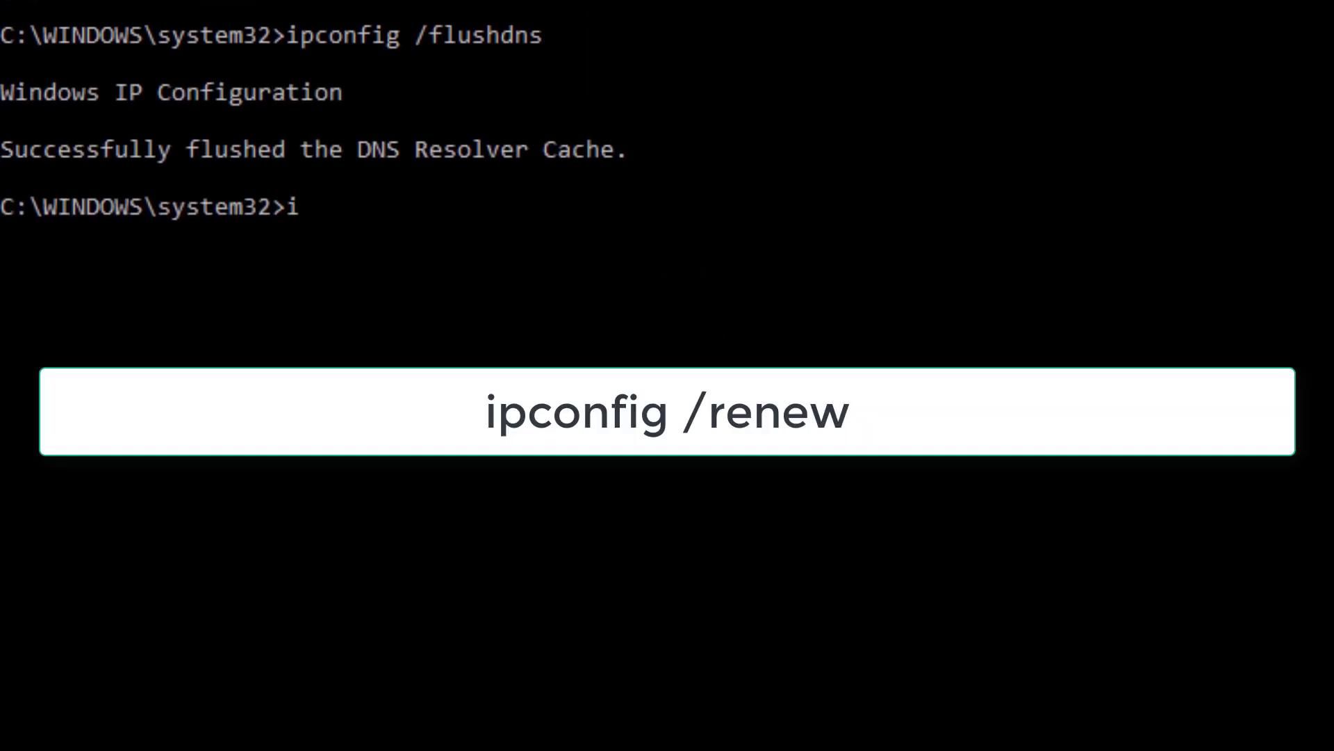
text(pconfi)
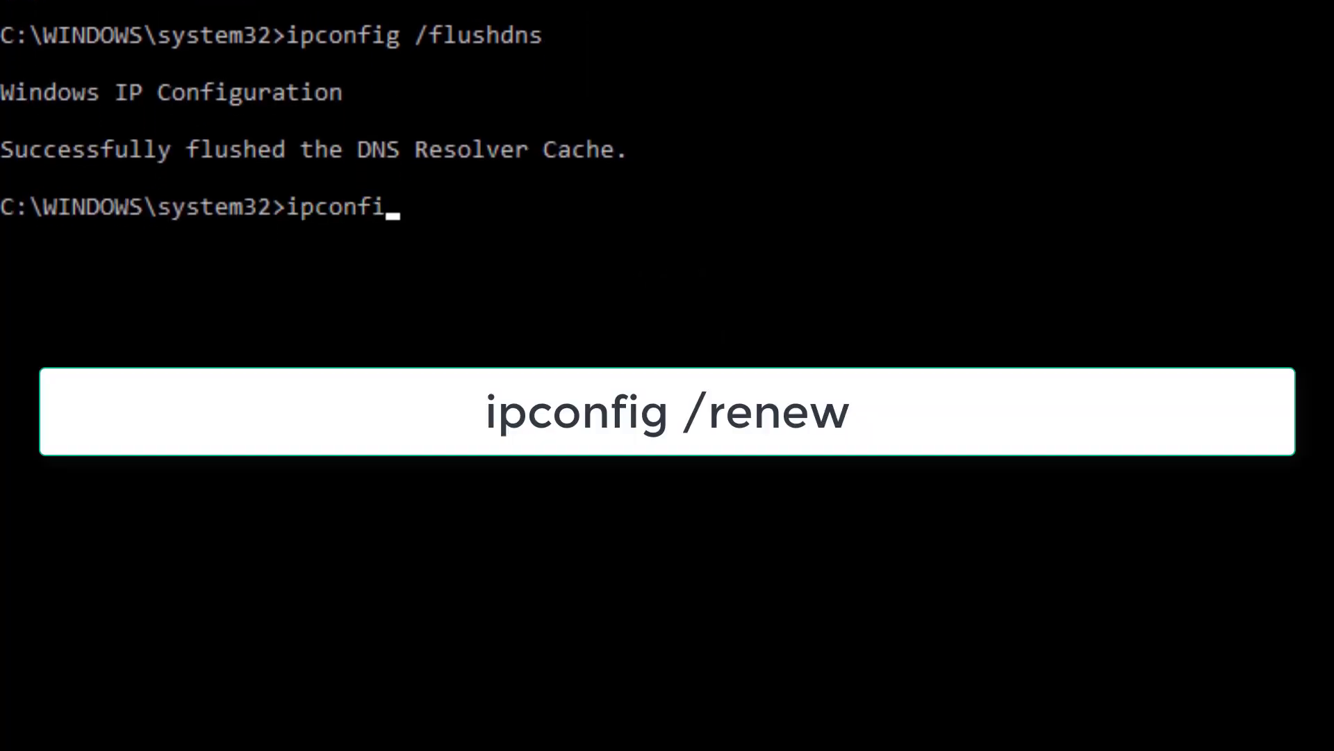
text(g /renew)
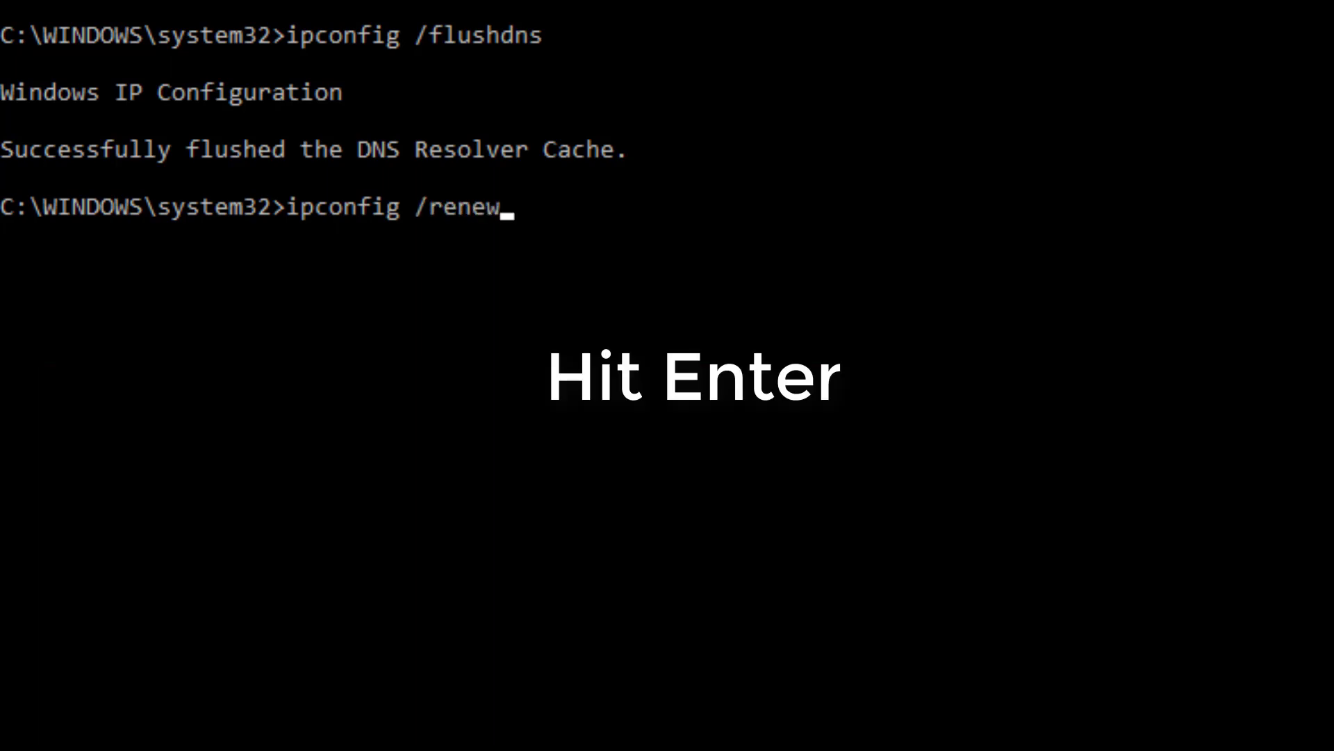
key(Return)
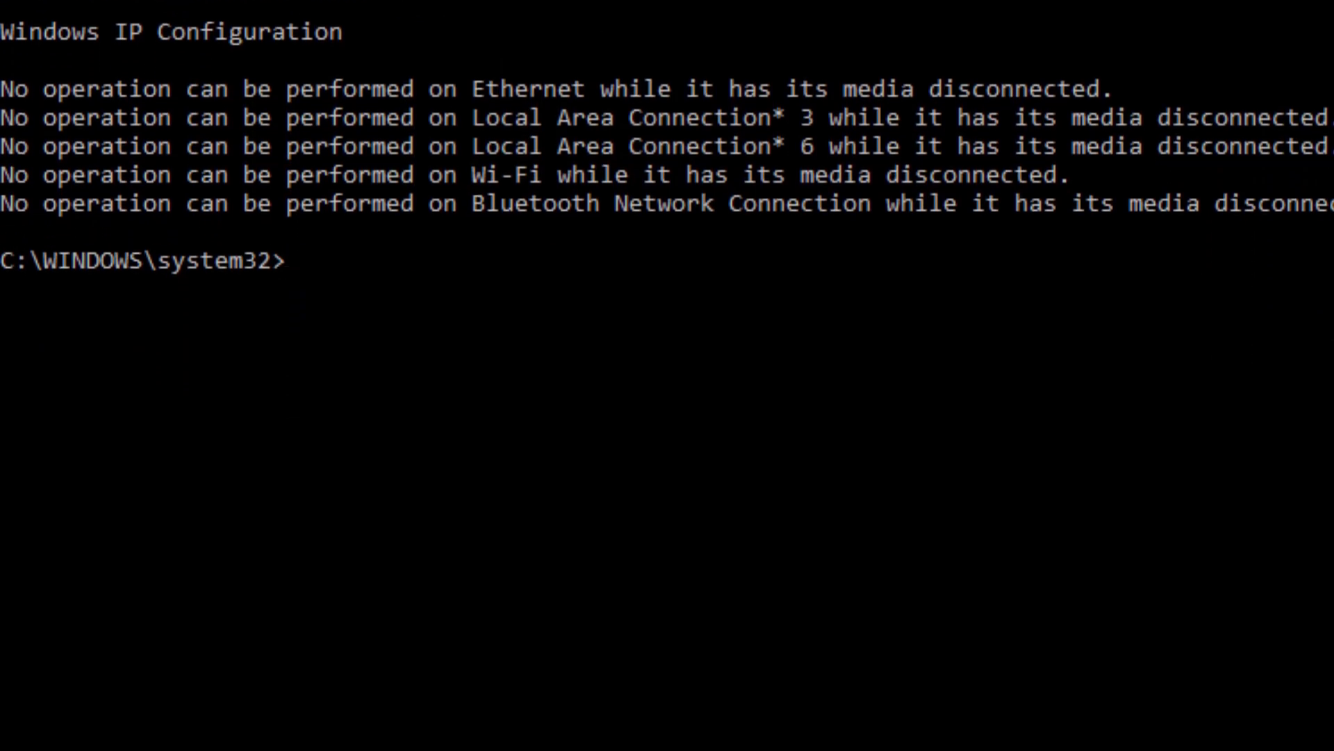
- Reset the Winsock catalog by running "netsh winsock reset"
text(netsh)
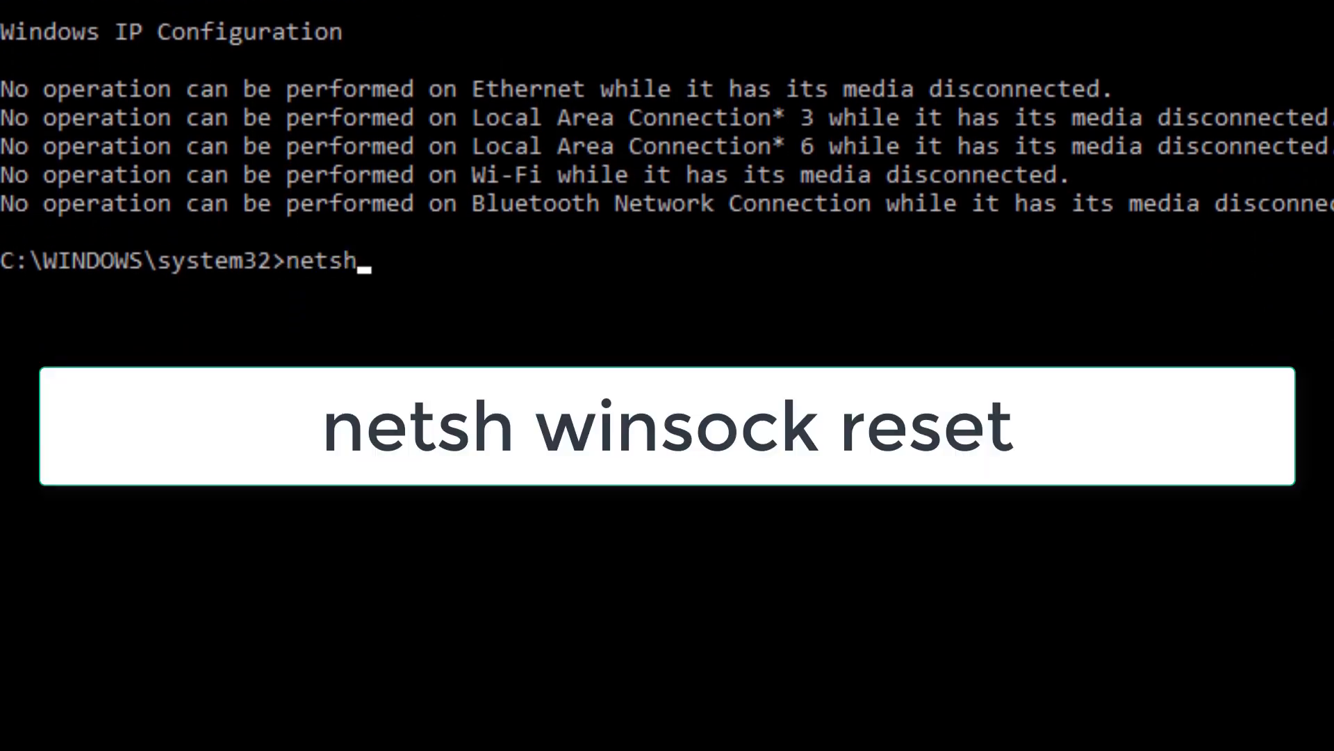
text( winso)
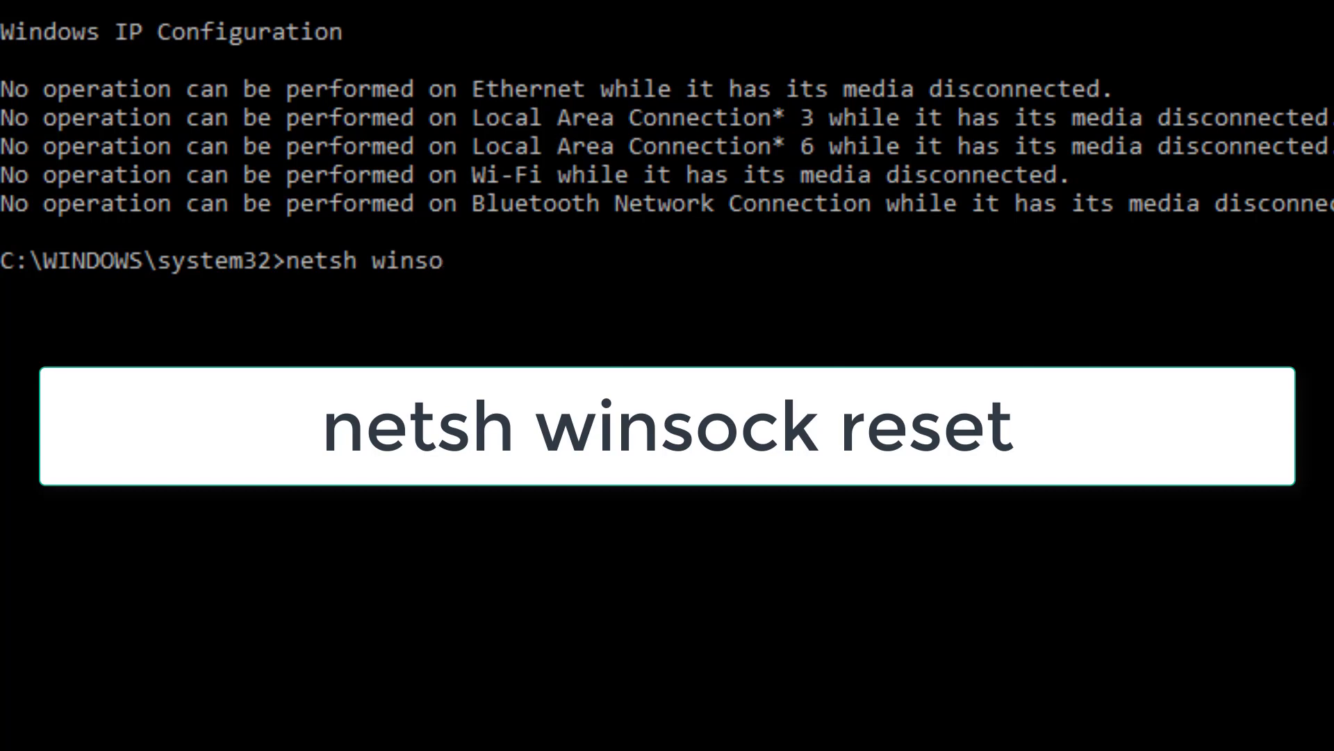
text(ck reset)
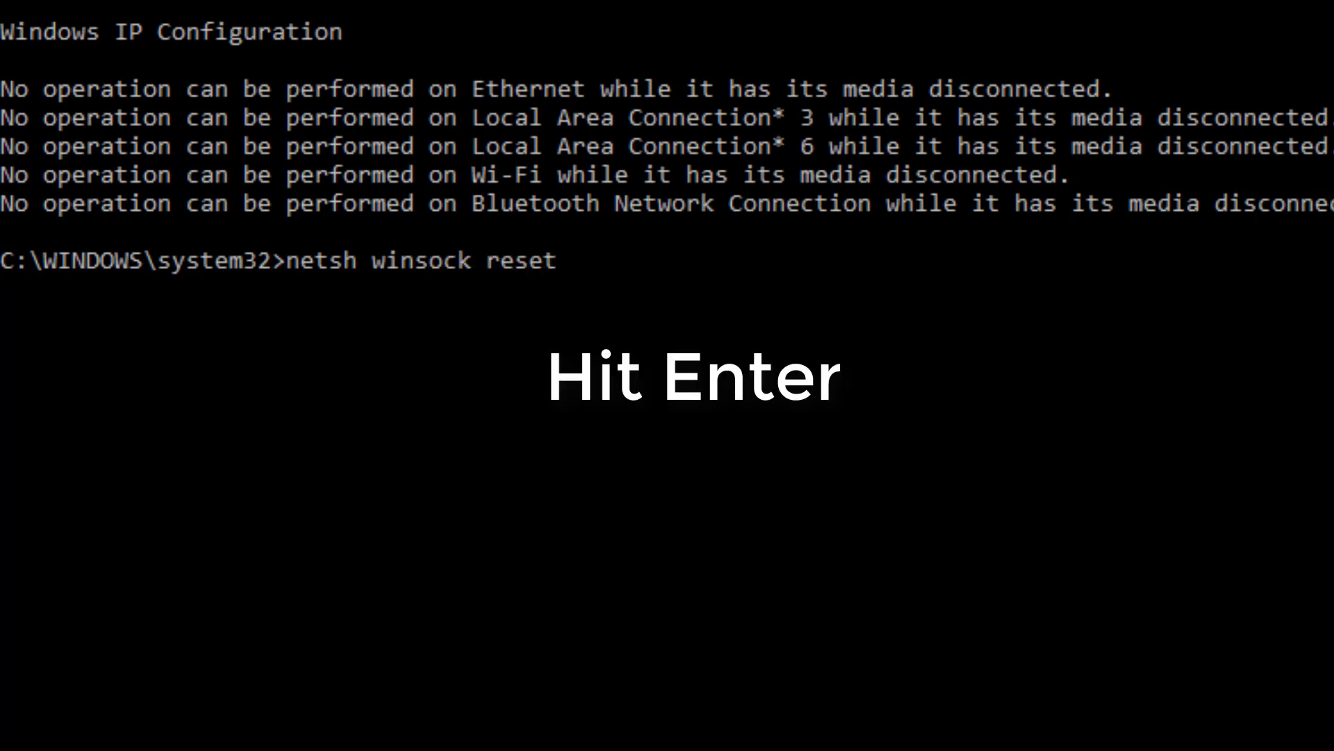
key(Return)
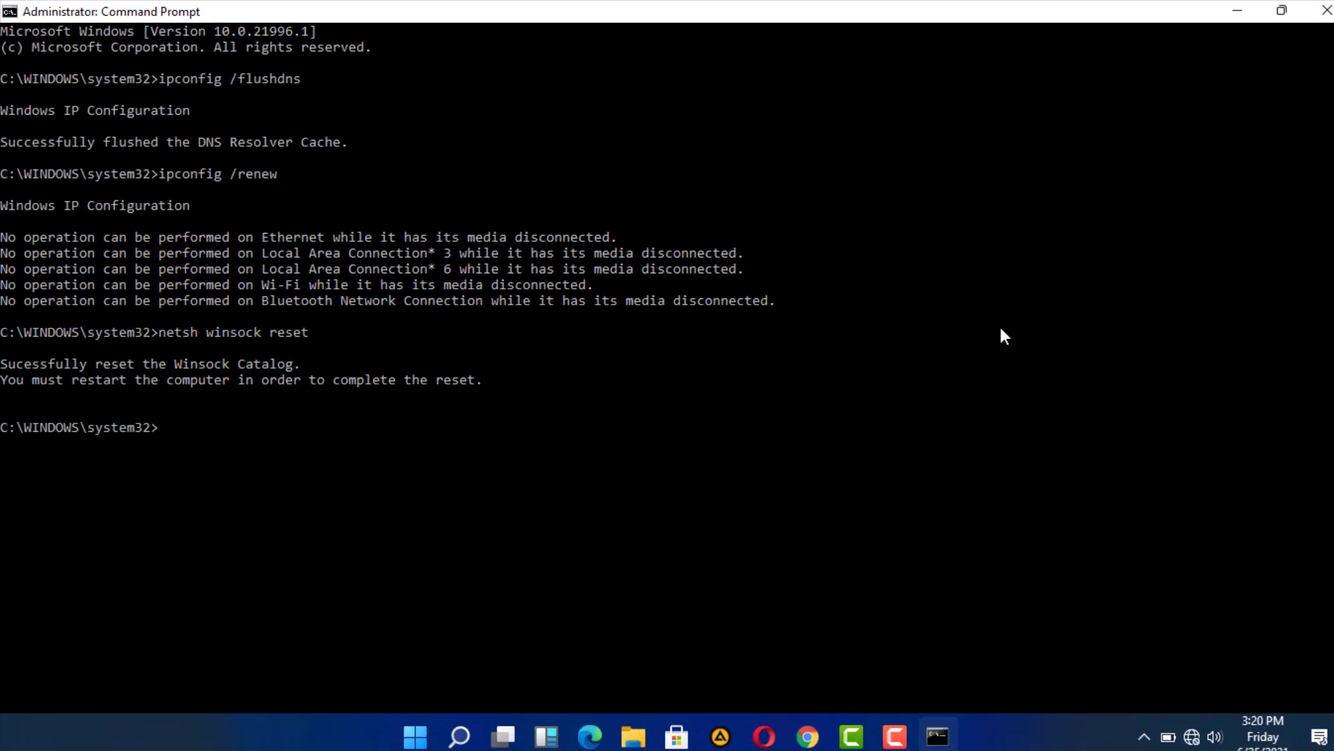
- Exit the command prompt session and bring up the computer's power options
text(exit)
key(Return)
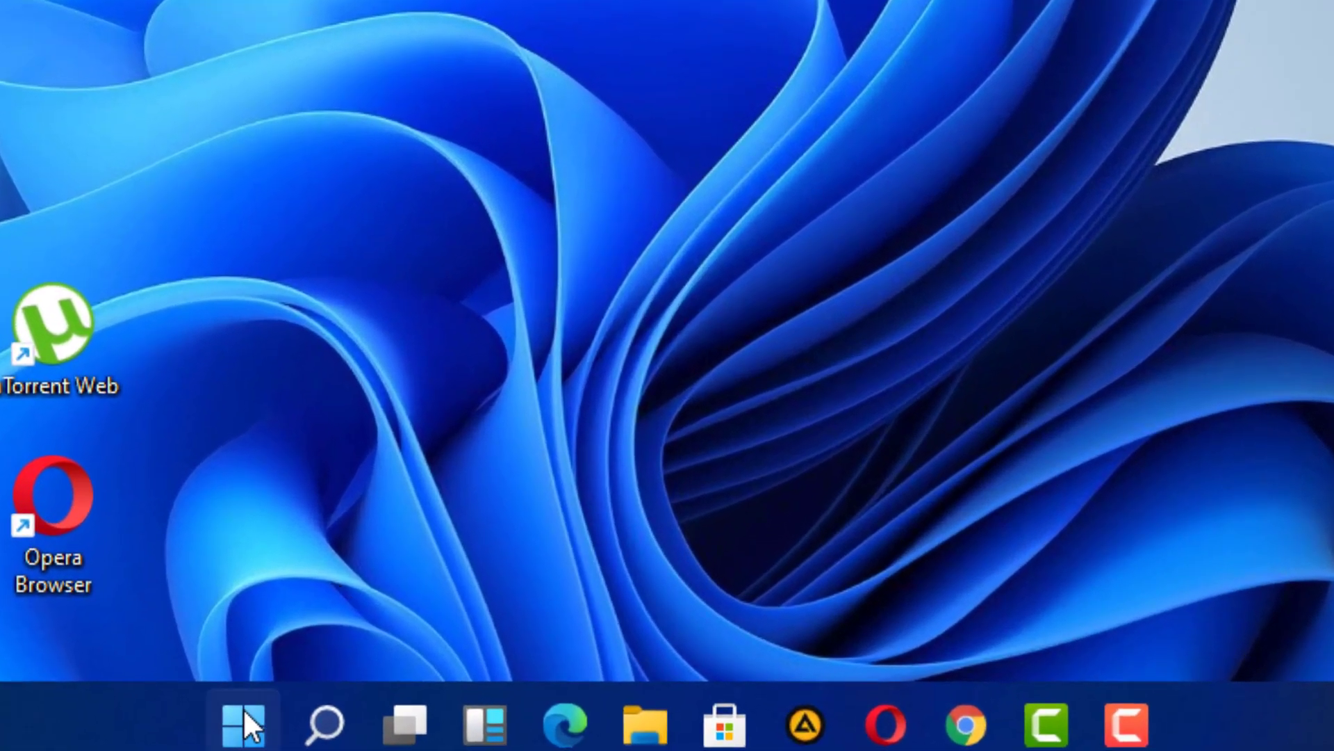
click(244, 711)
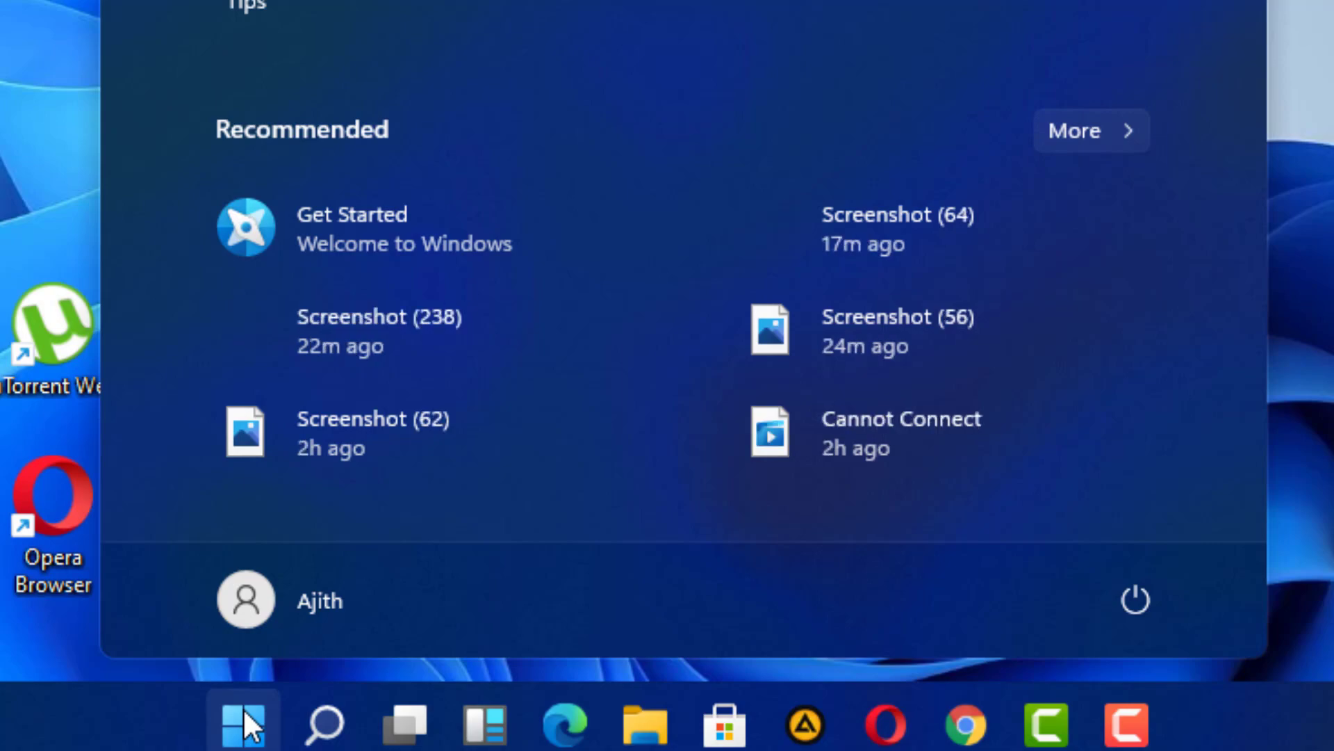
click(1139, 592)
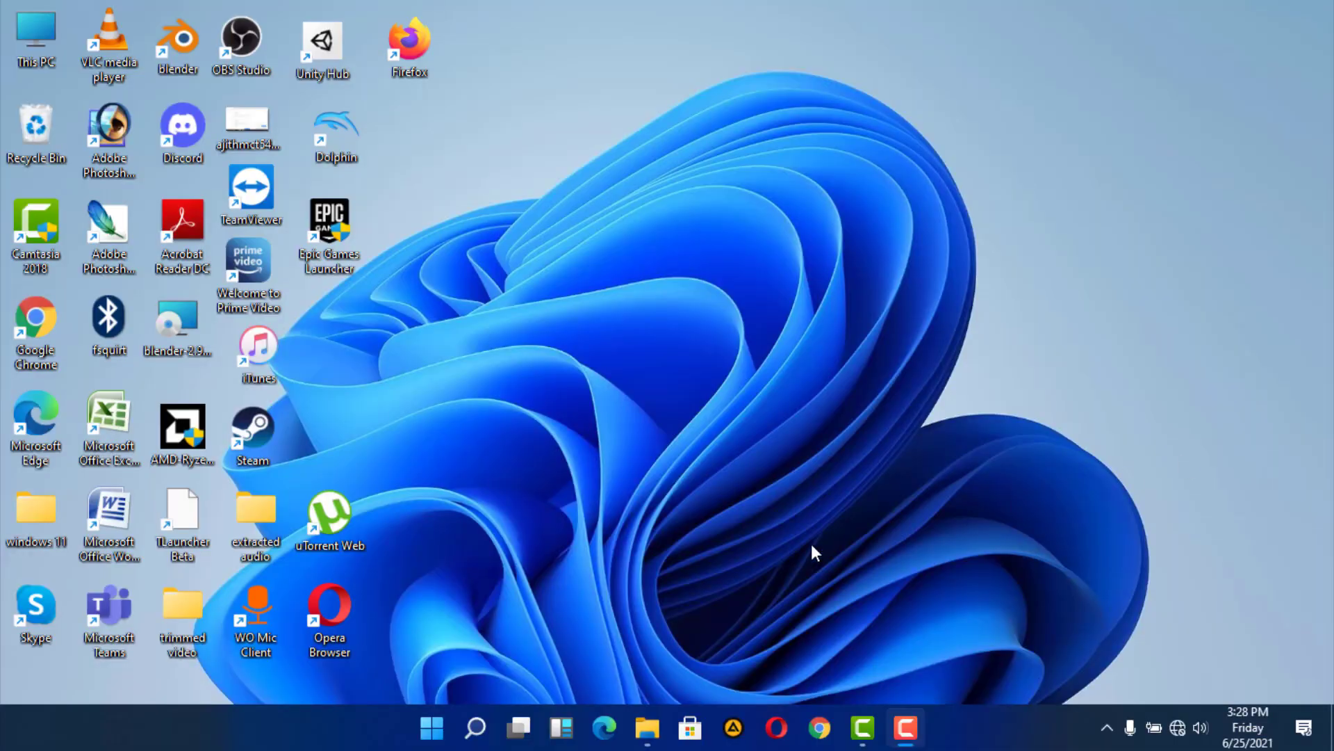
- Find the Network reset page by searching for "network reset", and reset the network settings with confirmation
click(478, 722)
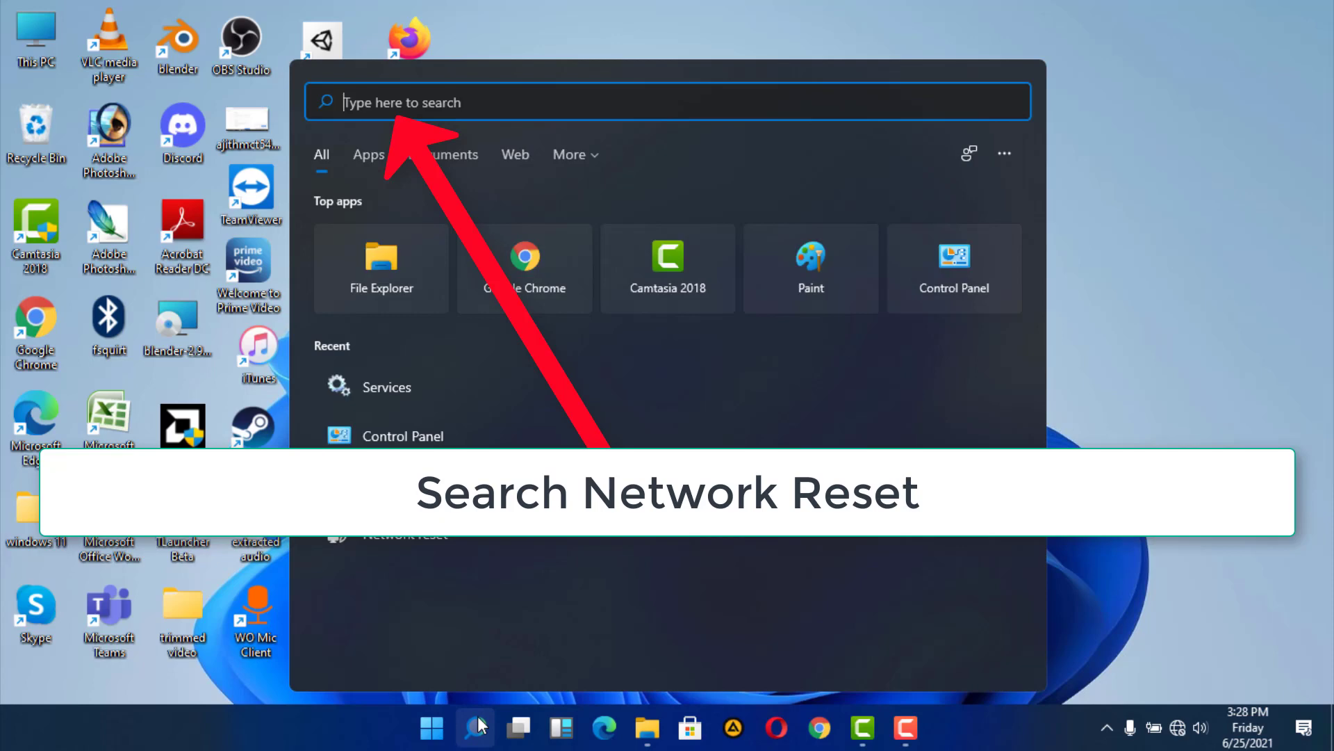
text(ne)
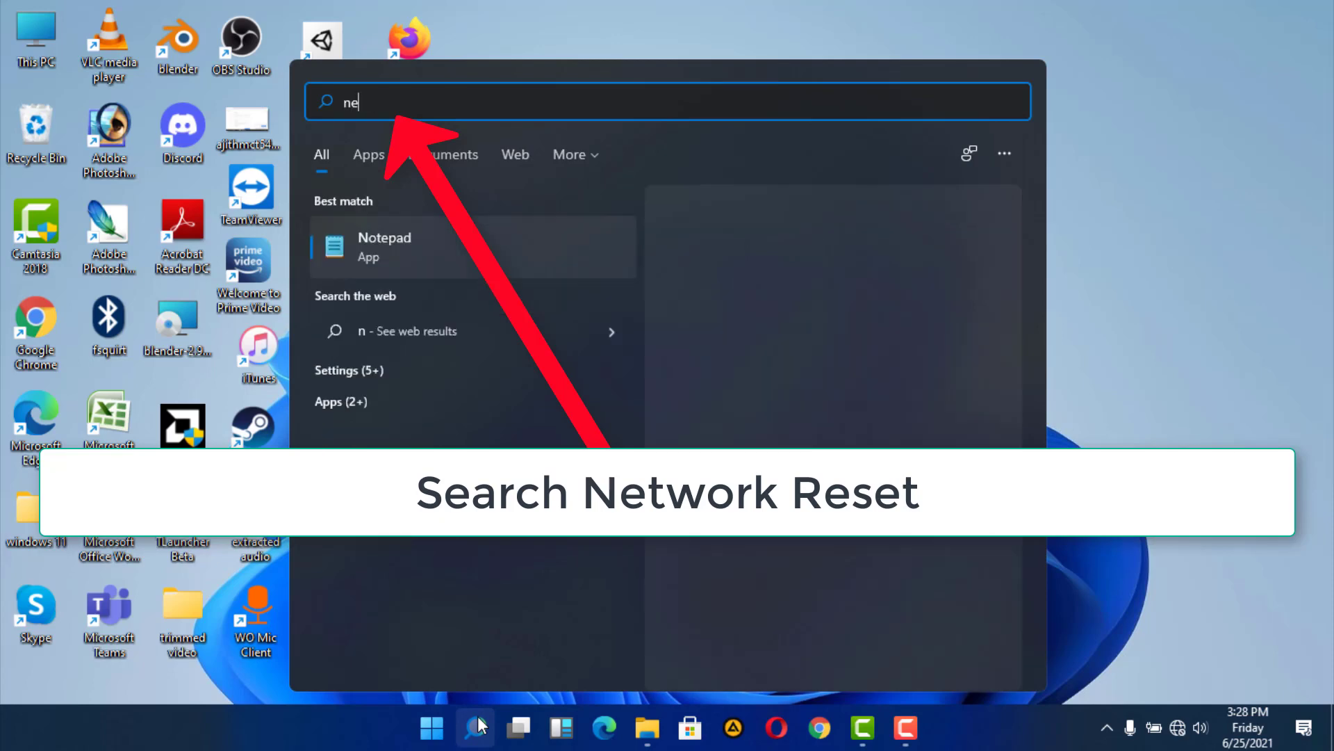
text(twork )
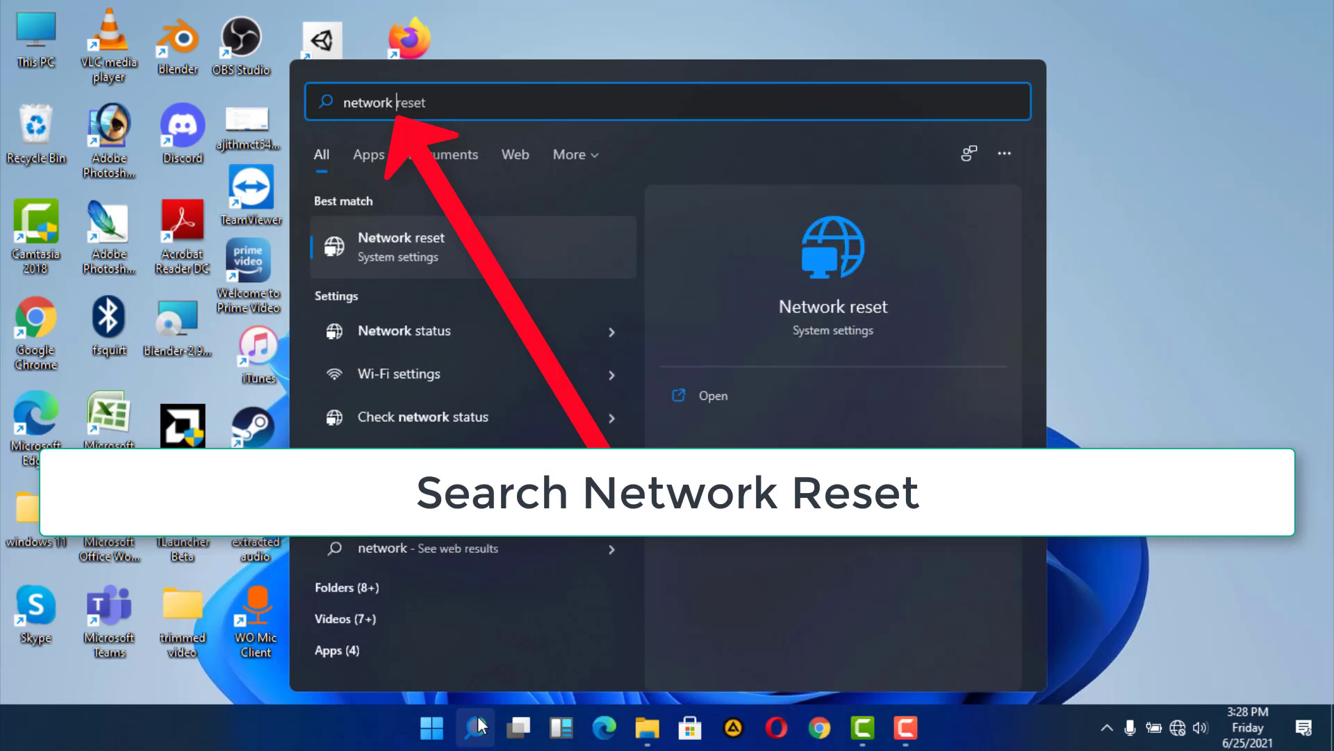
text(reset)
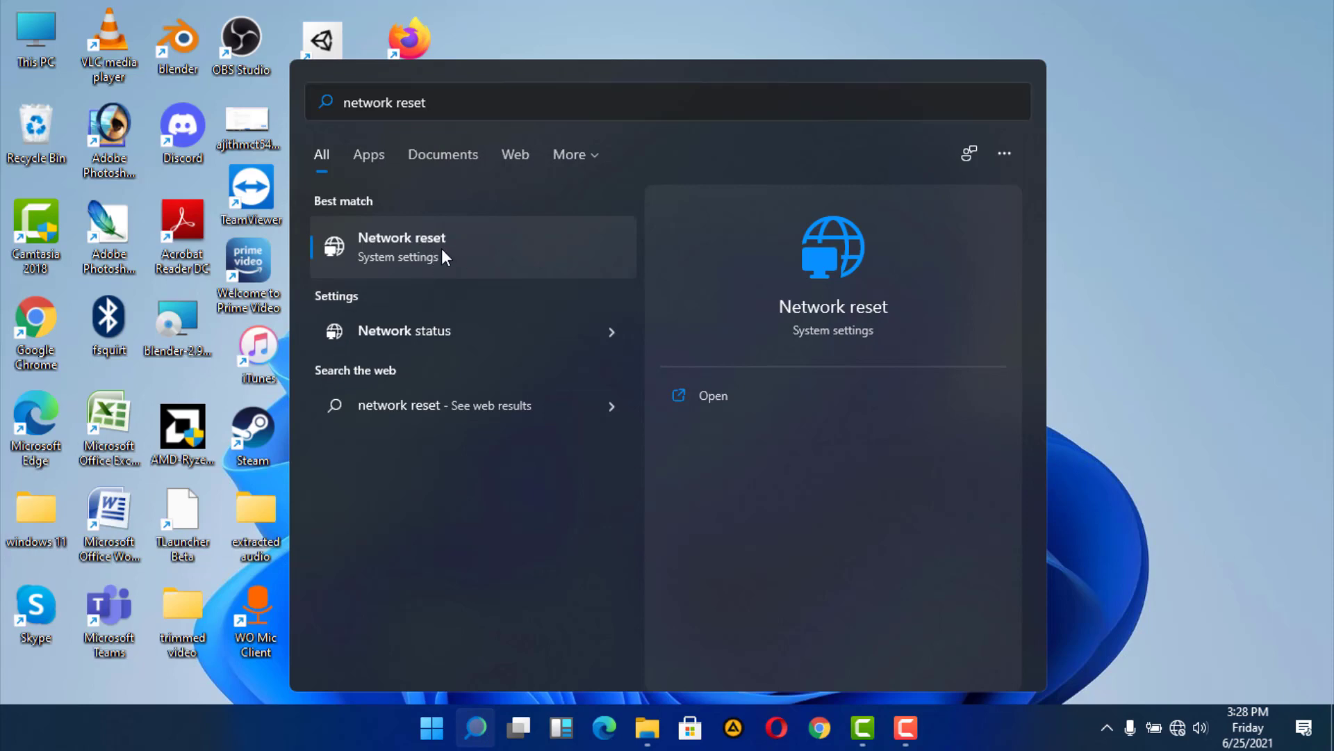
click(443, 251)
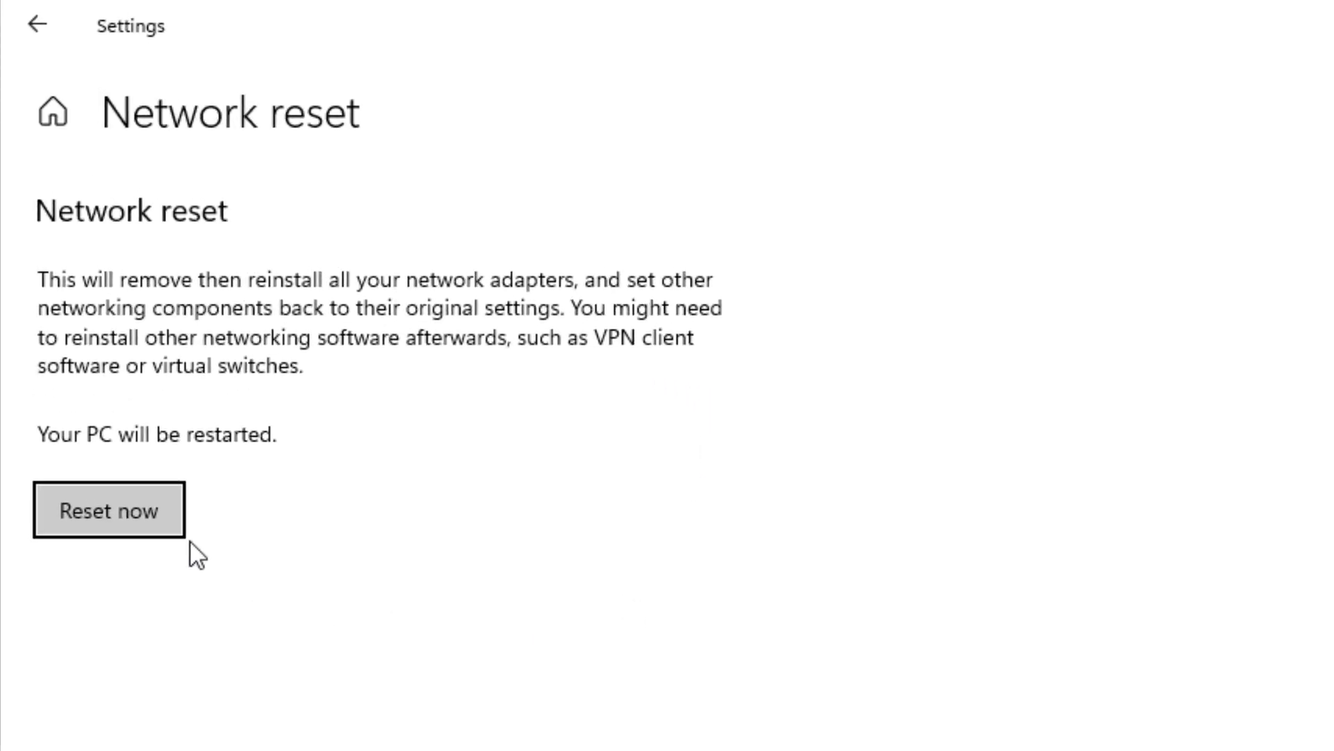
click(135, 516)
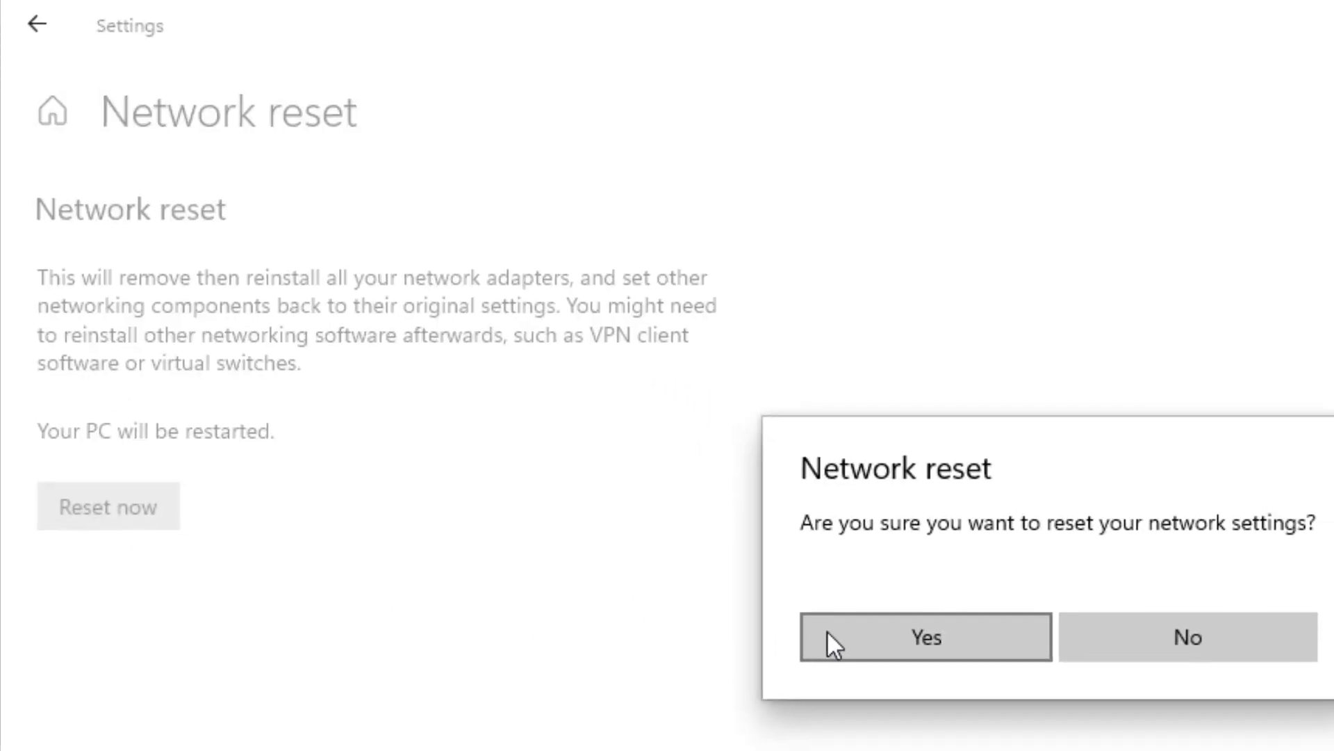
click(585, 400)
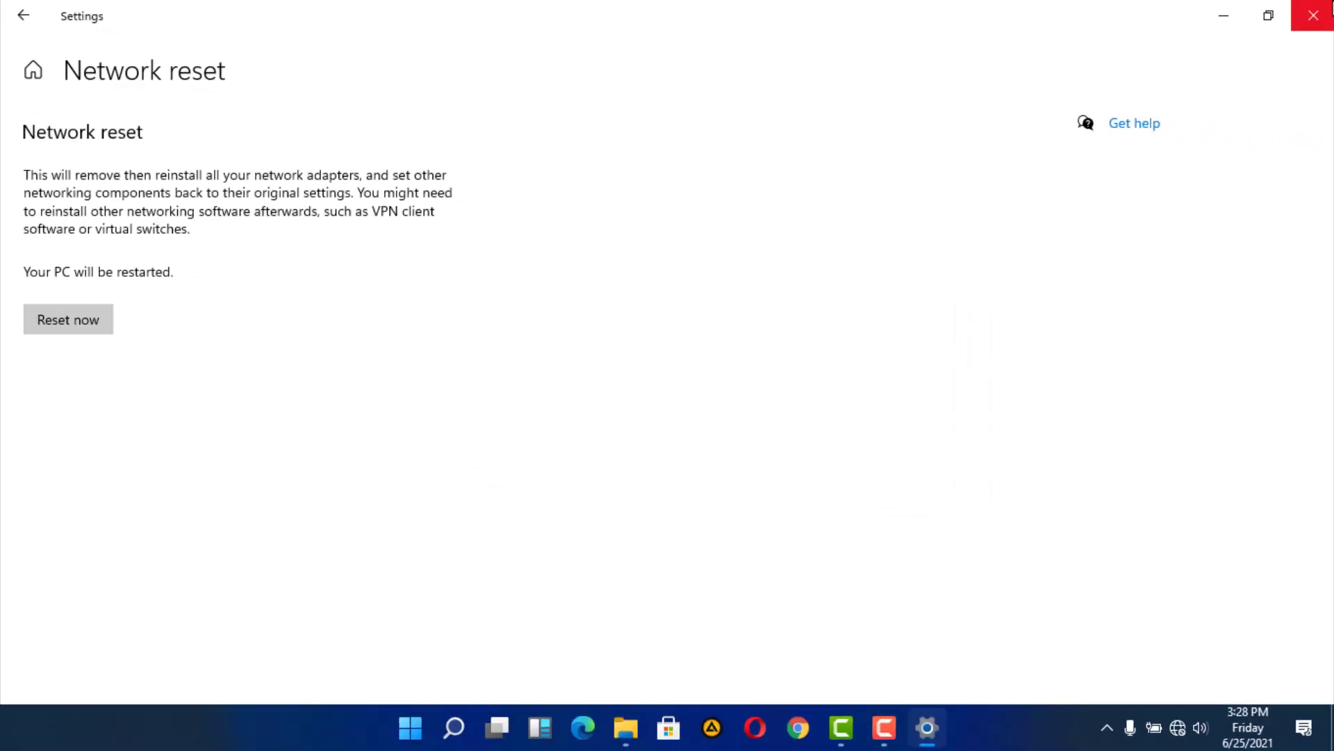
- Close the Network reset settings window and bring up the computer's power options
click(1325, 10)
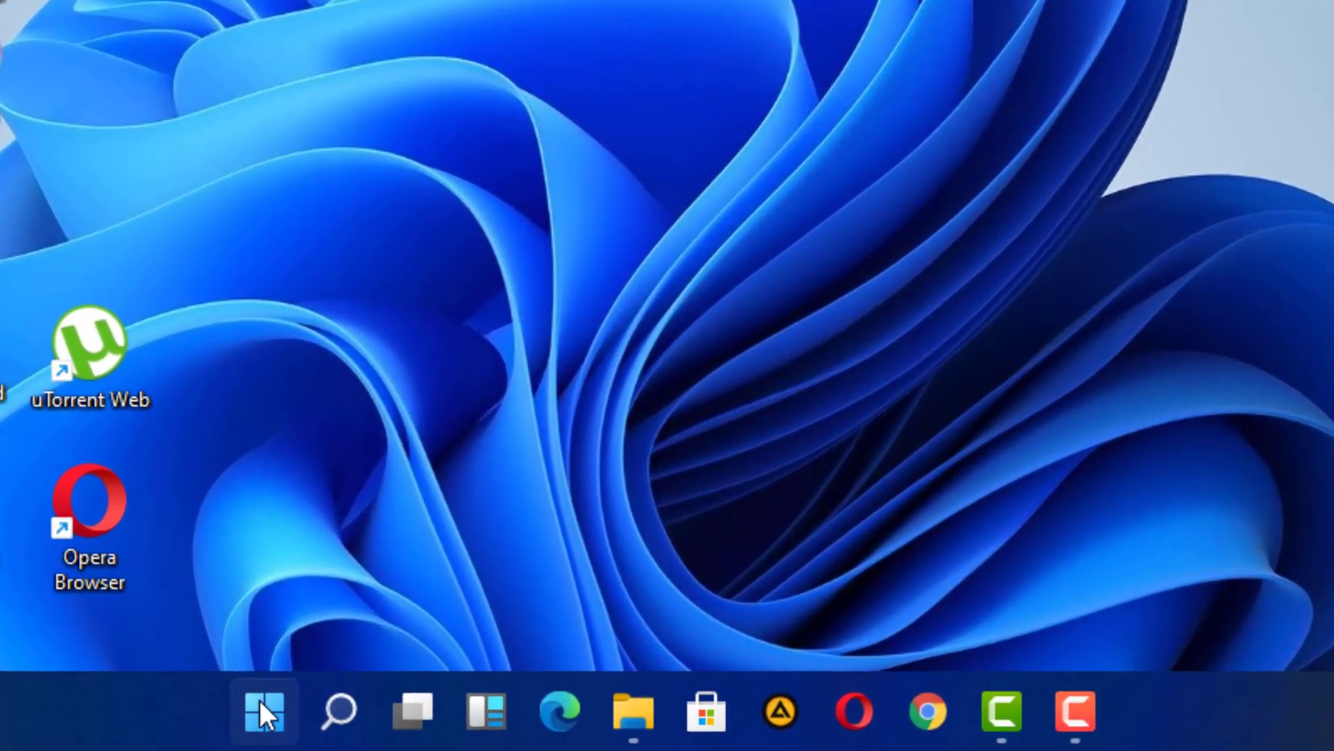
click(262, 709)
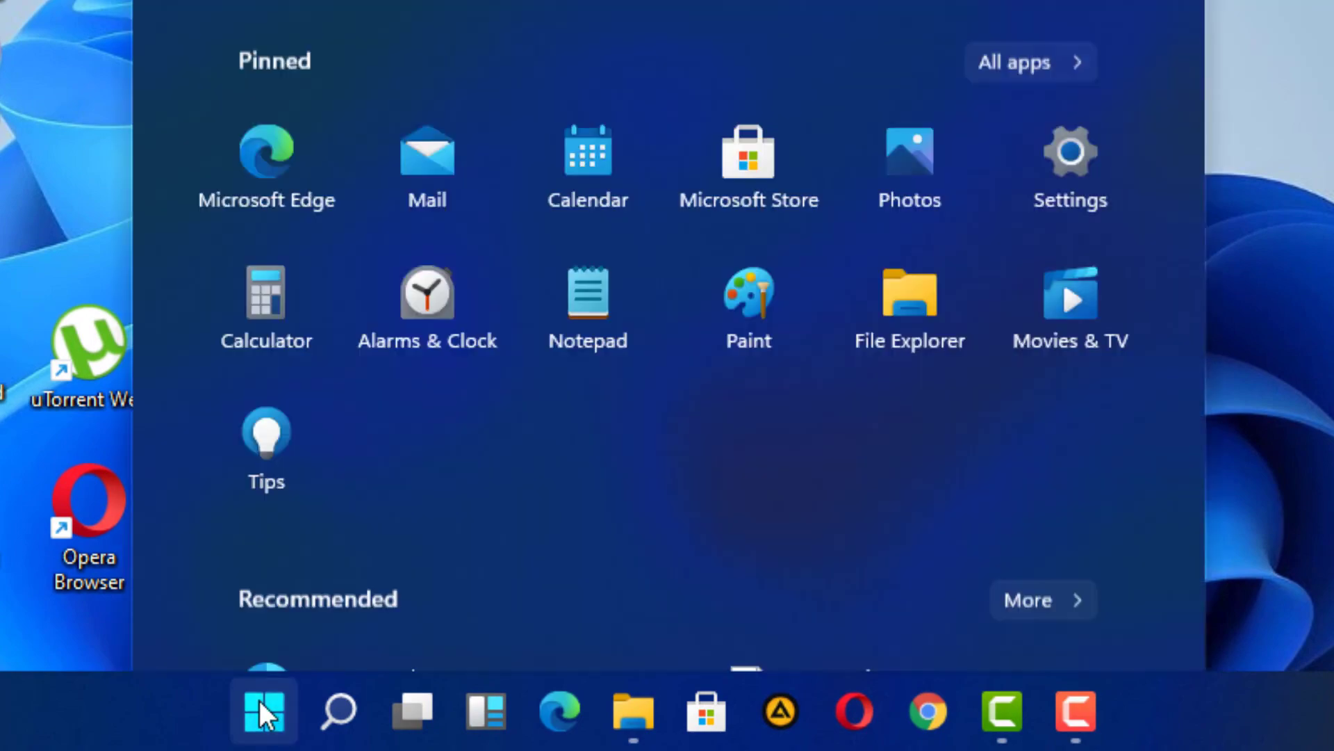
click(1106, 592)
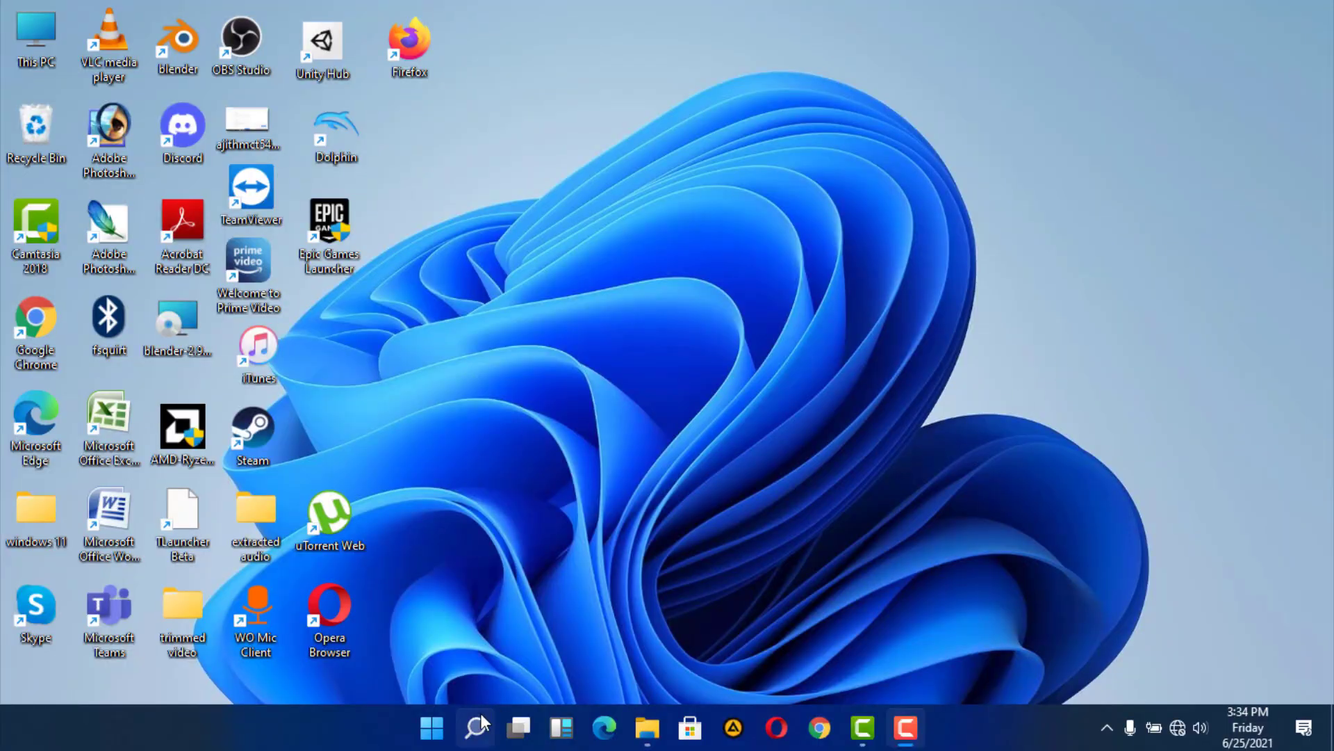
- Search for "control panel", open Control Panel and set its view to Category
click(477, 726)
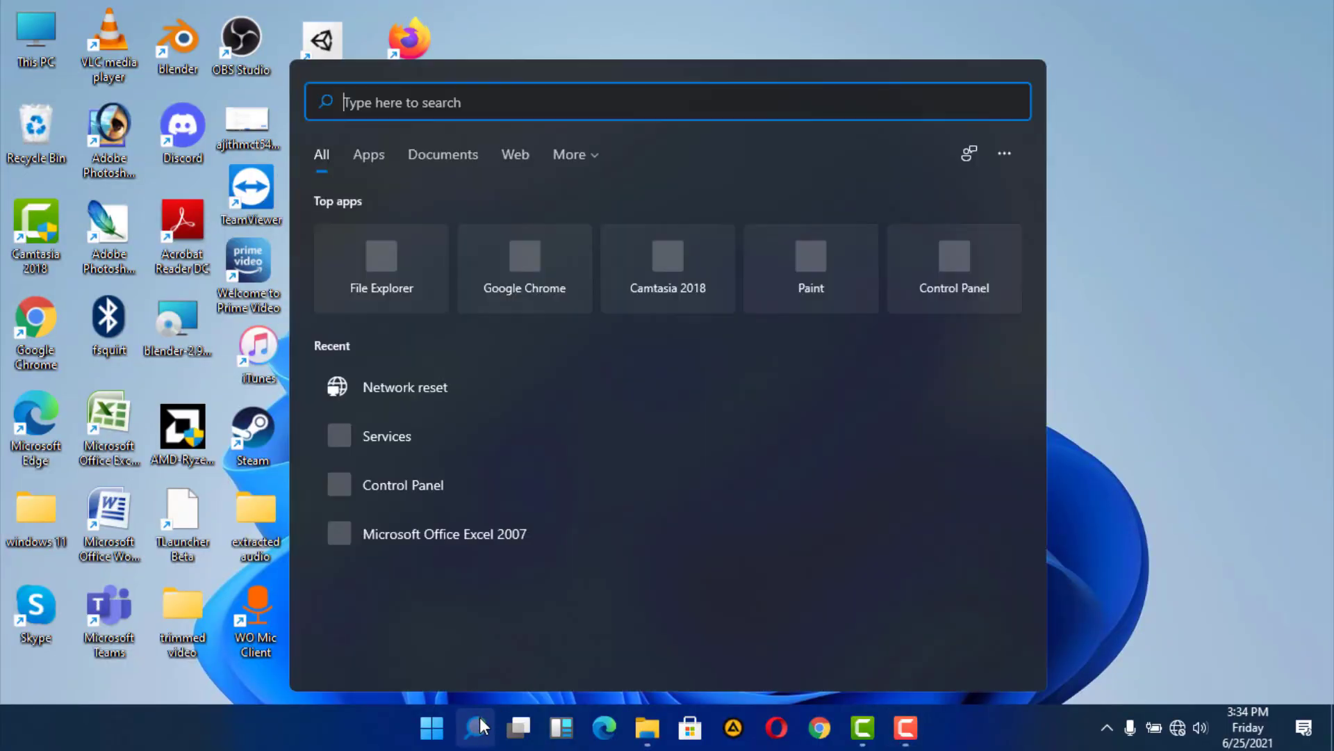
text(control )
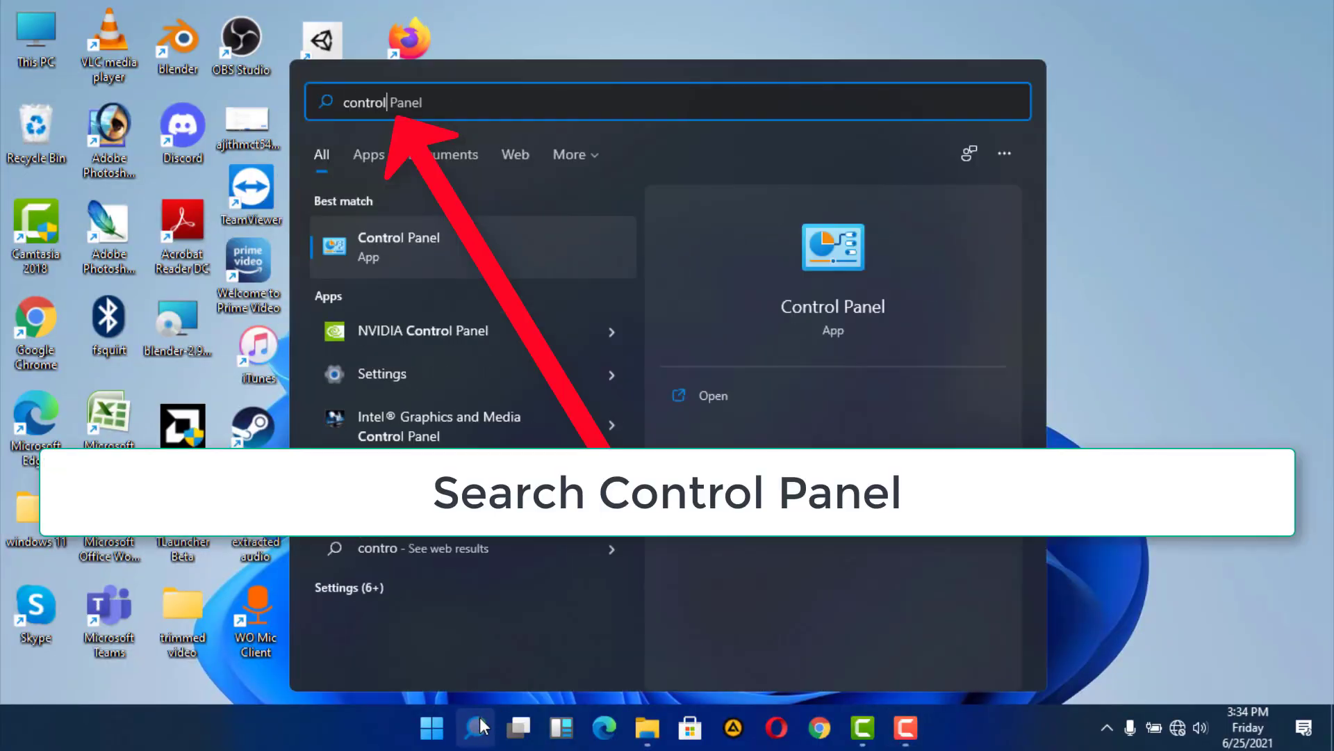
text(panel)
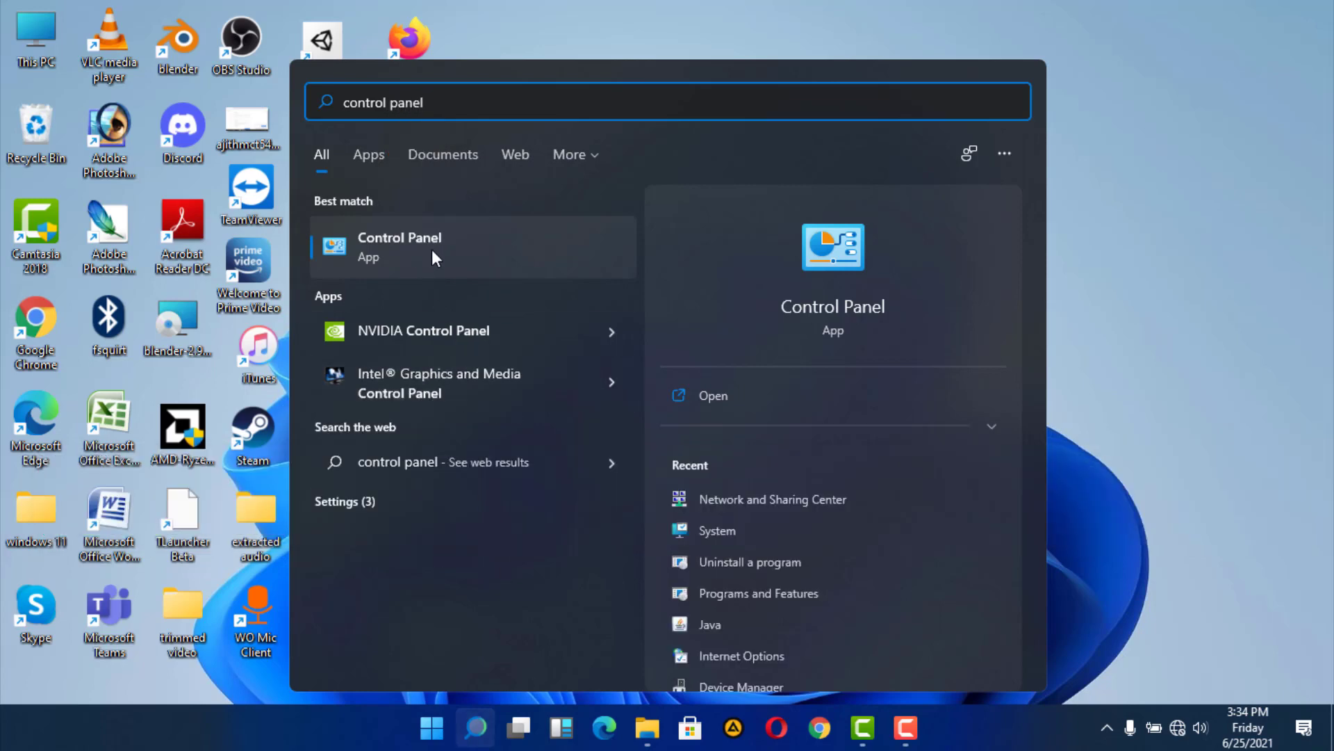
click(431, 251)
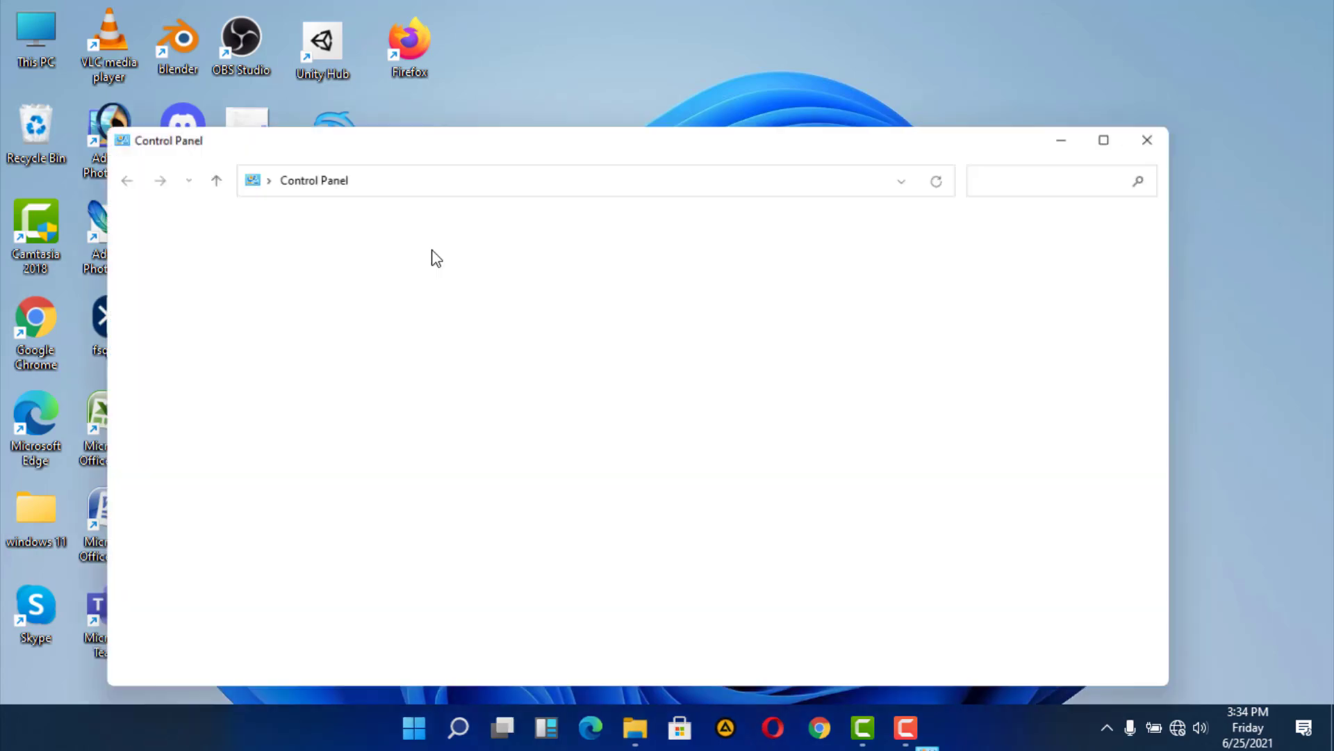
click(1190, 125)
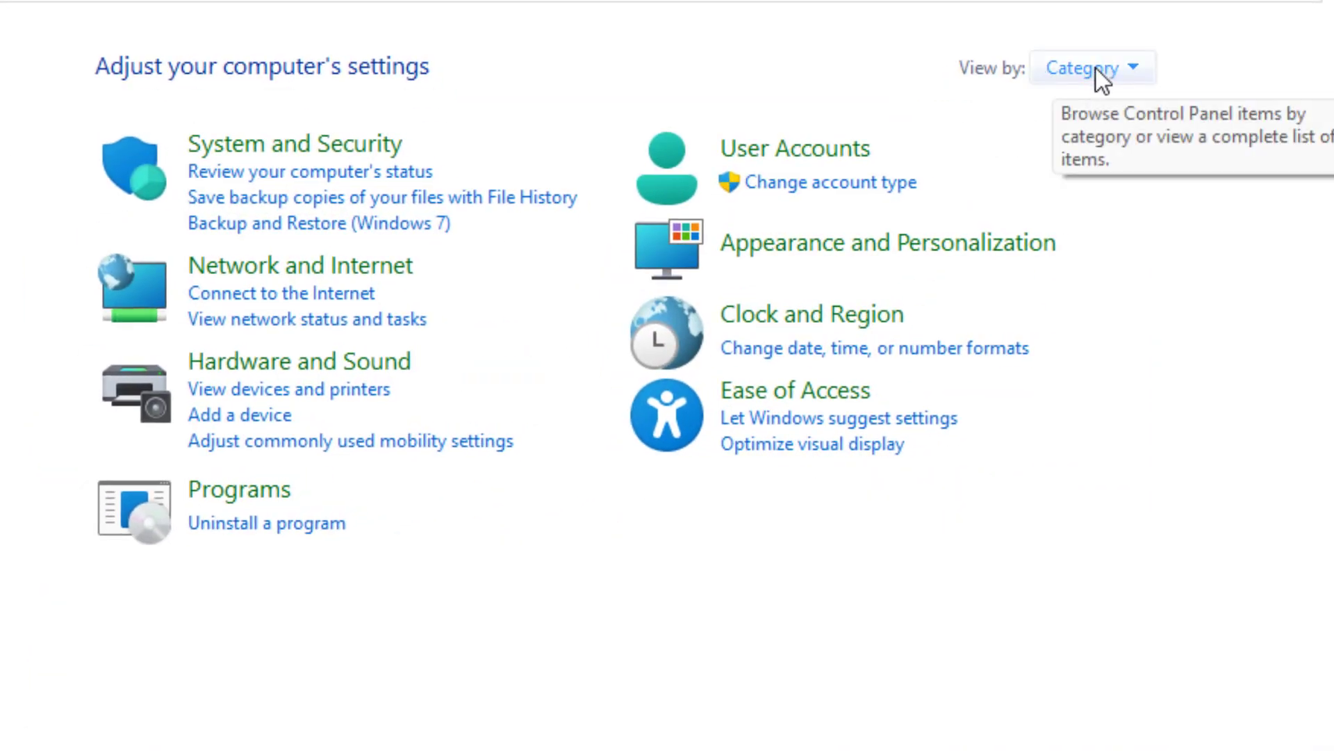
click(1099, 75)
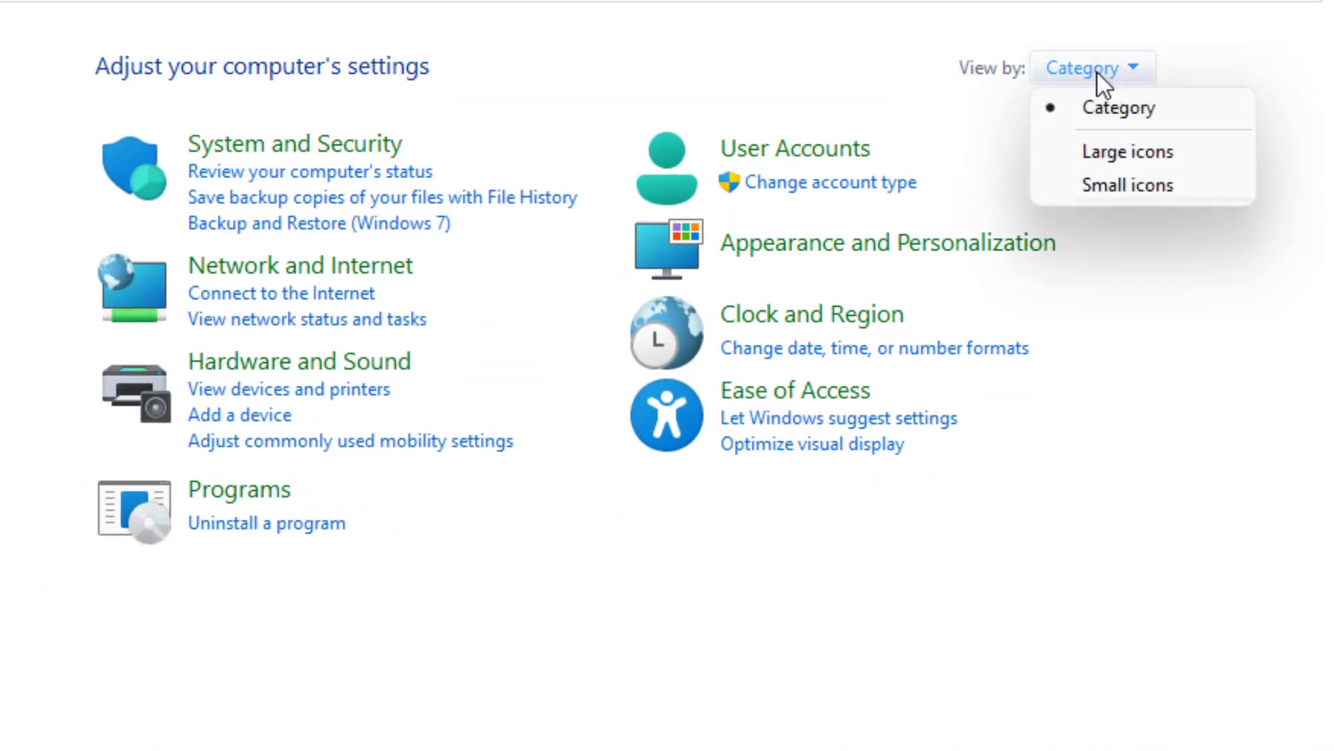
click(1166, 114)
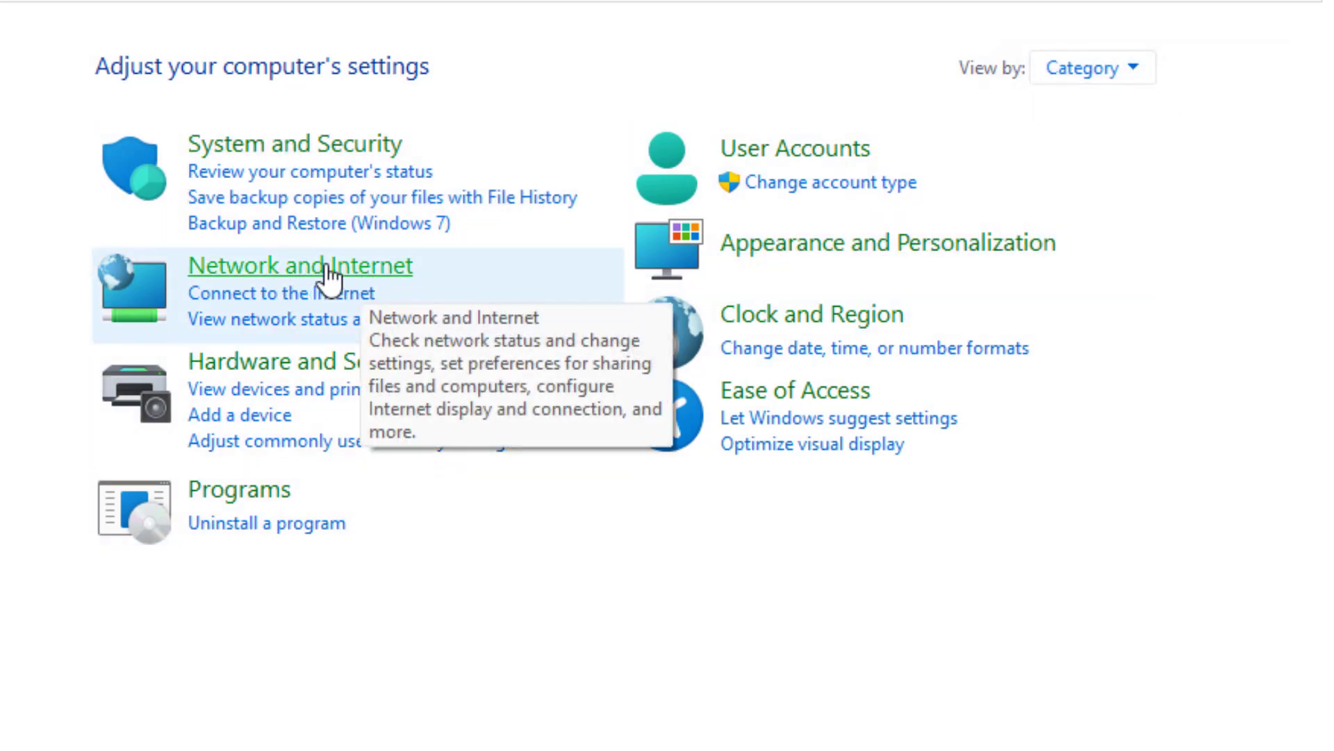
- Open the adapter settings from Network and Sharing Center, select the Wi-Fi connection, and close the window
click(333, 277)
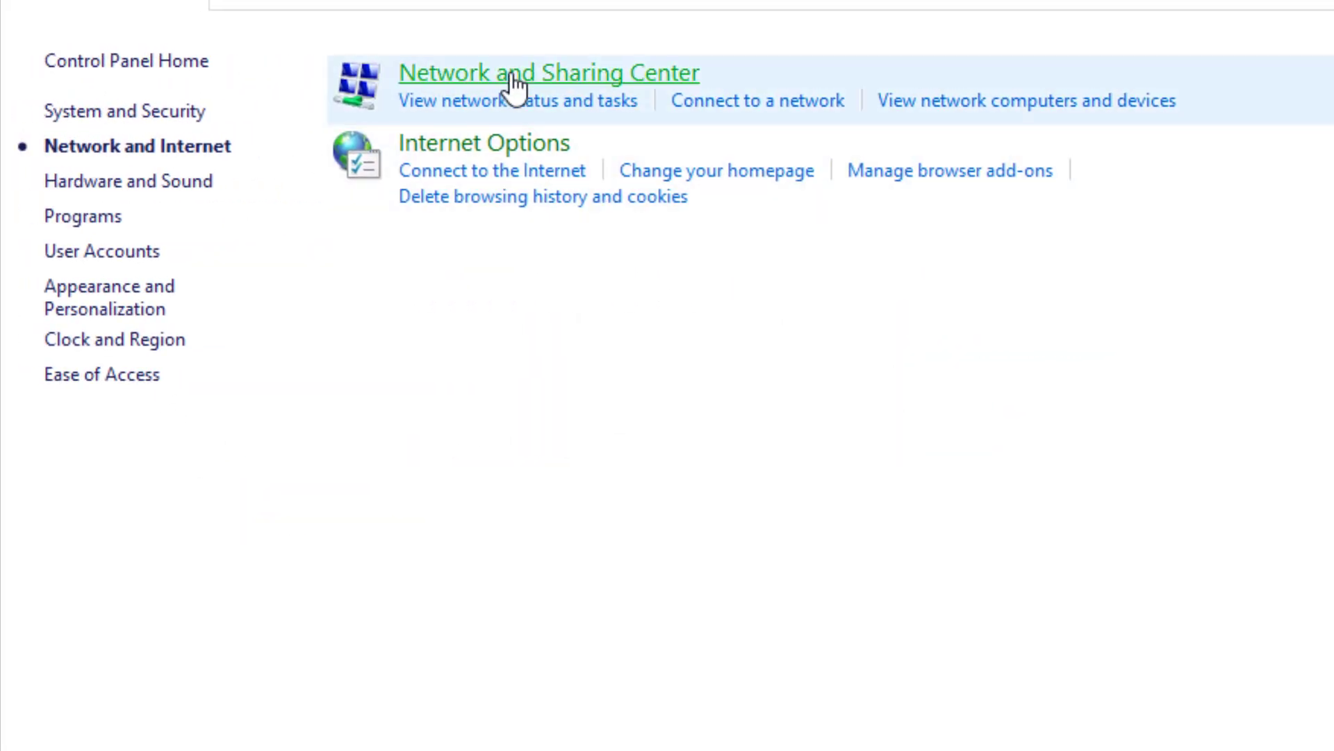
click(552, 74)
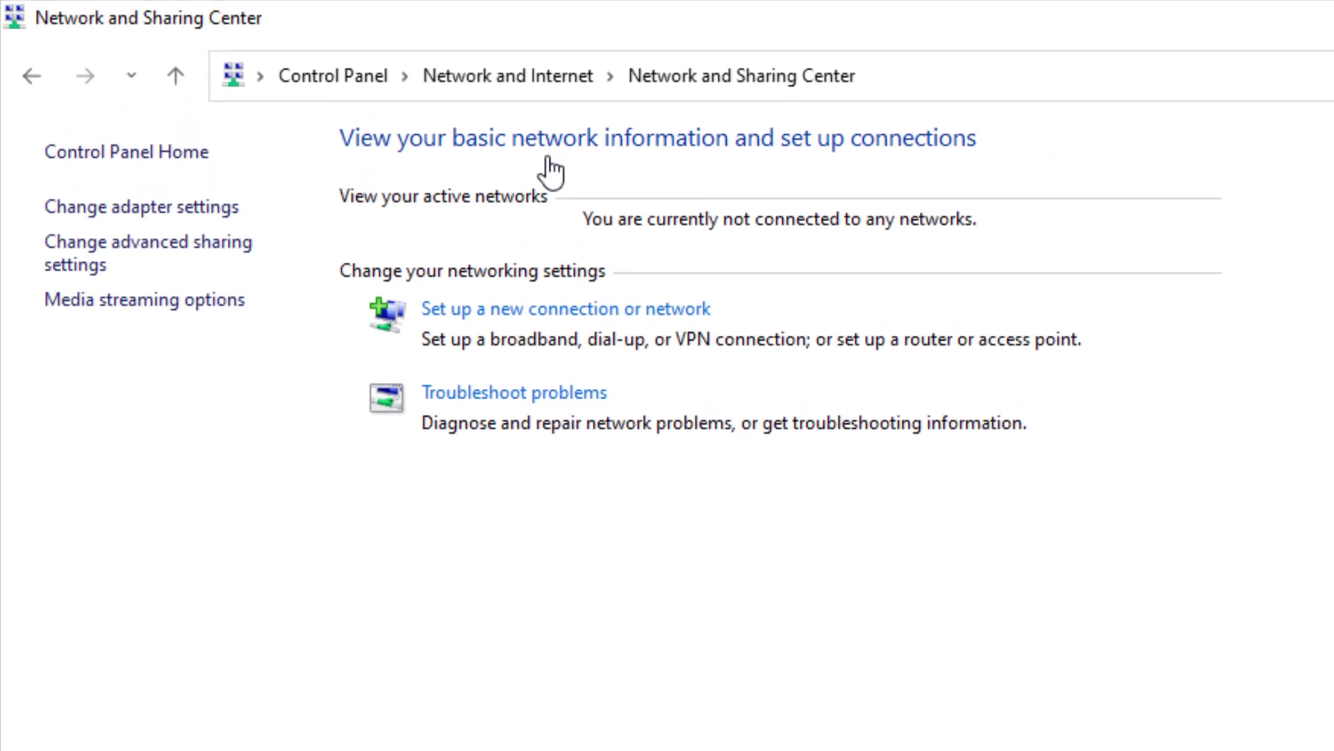
click(158, 215)
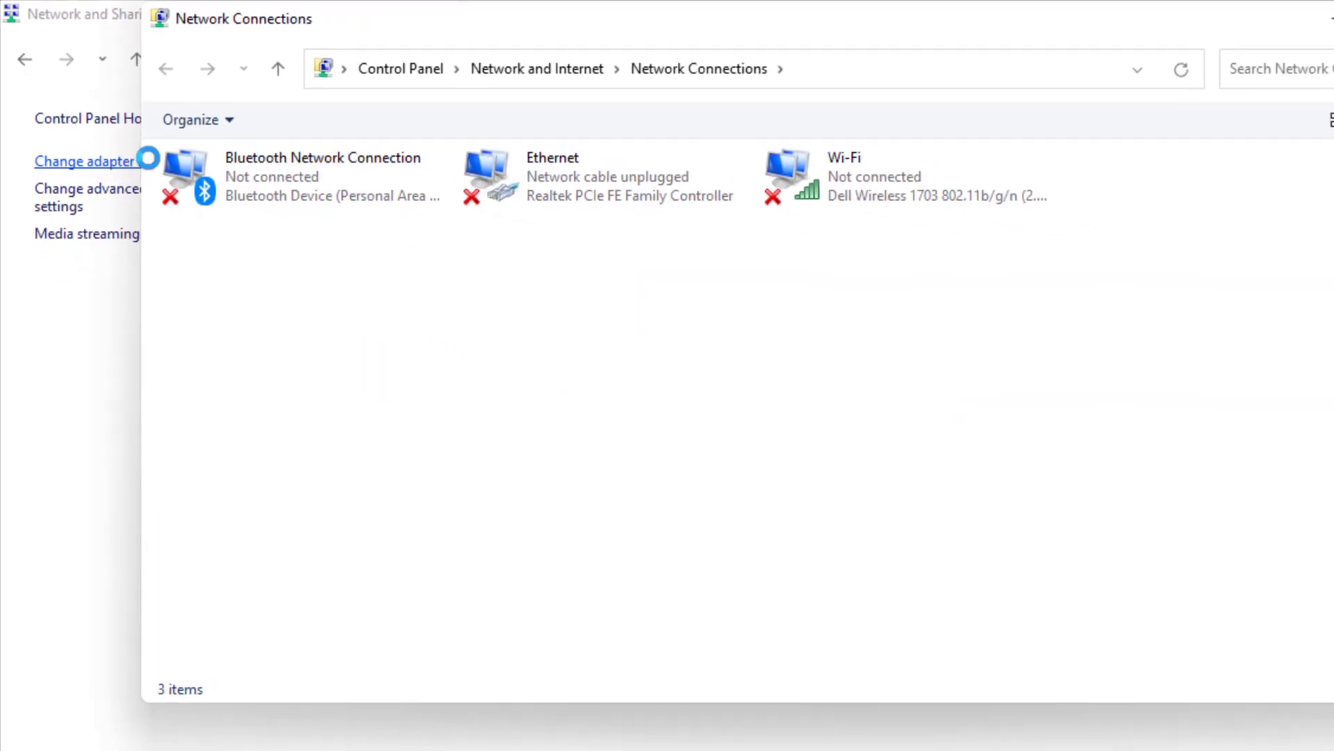
click(1042, 225)
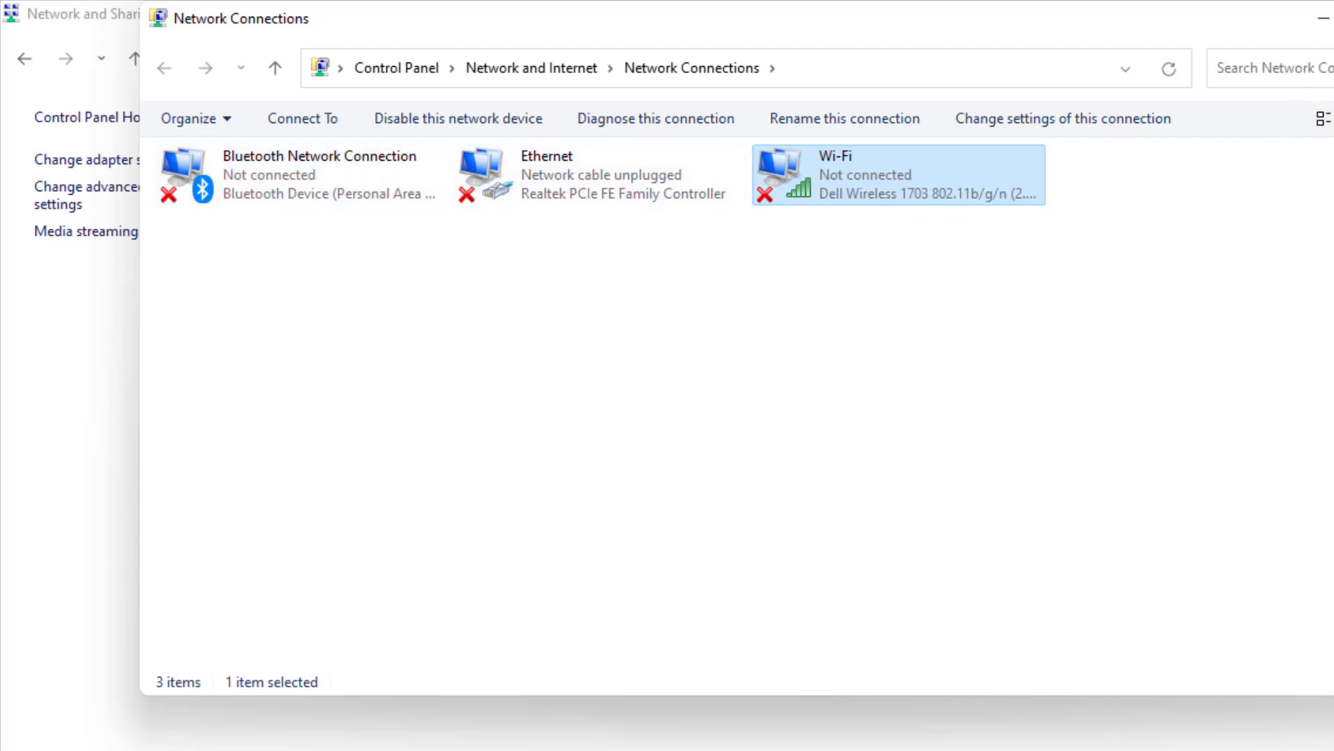
key(alt+F4)
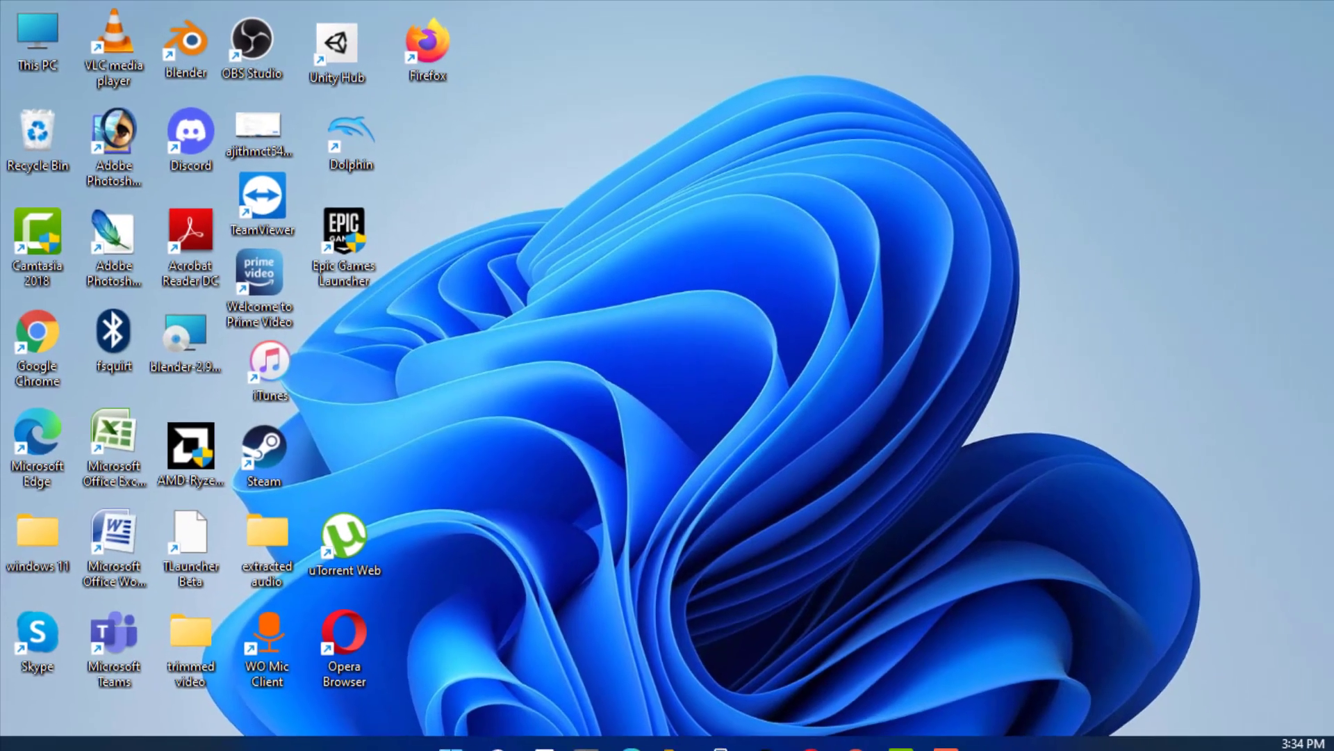
- Search for "device manager", open Device Manager in a maximized window and expand the Network adapters category
click(498, 748)
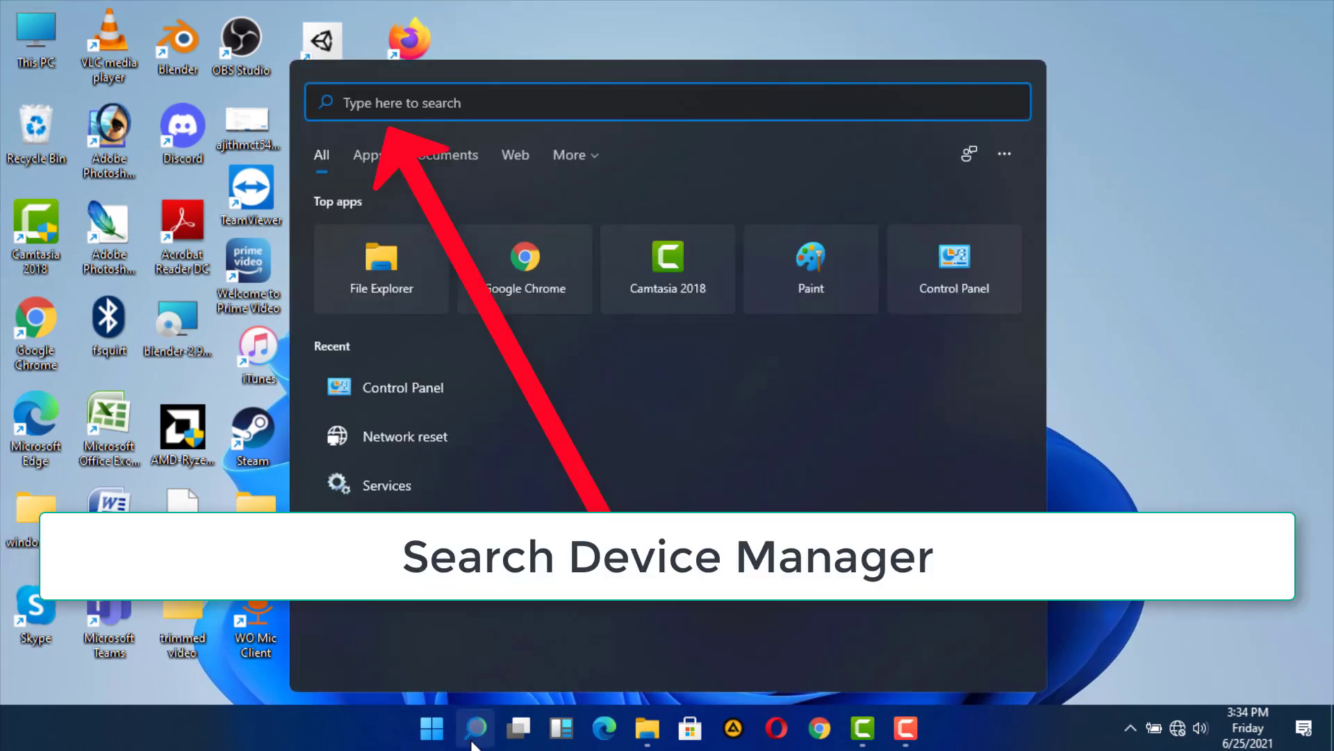
text(device manager)
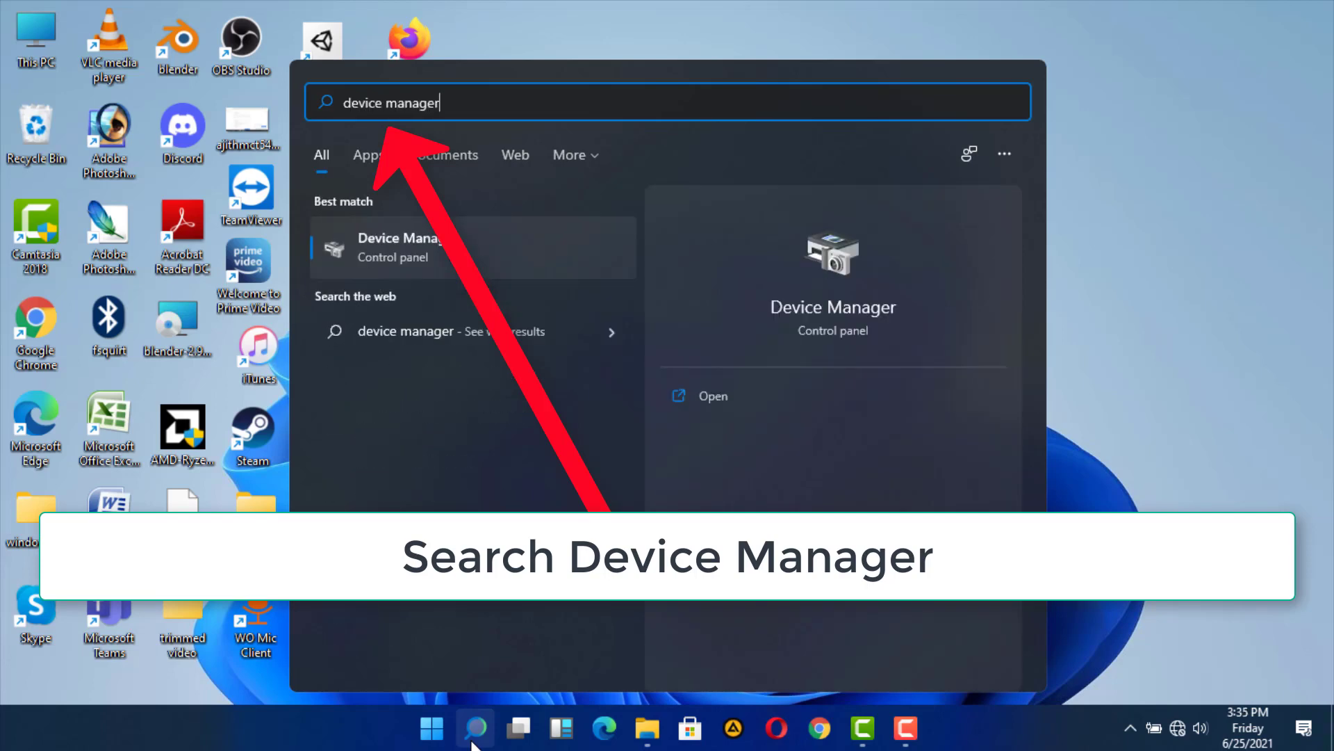
click(392, 256)
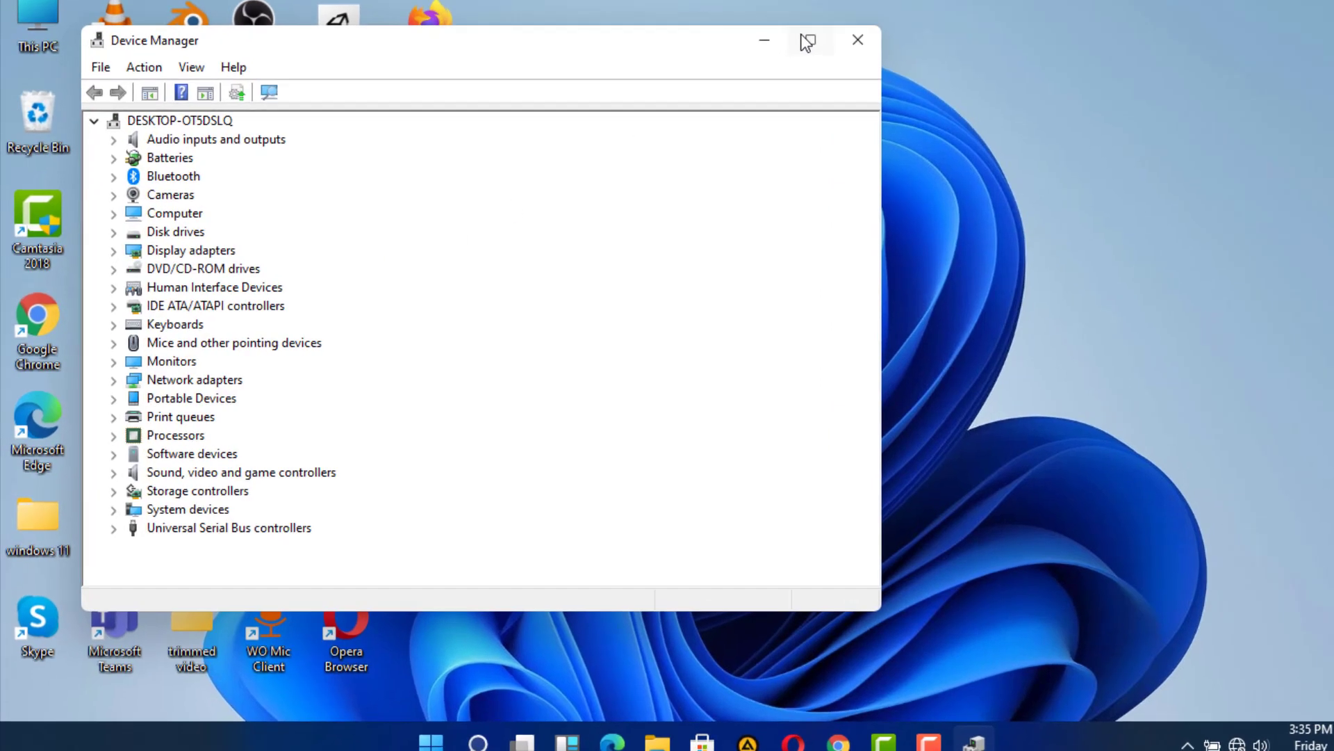
click(806, 42)
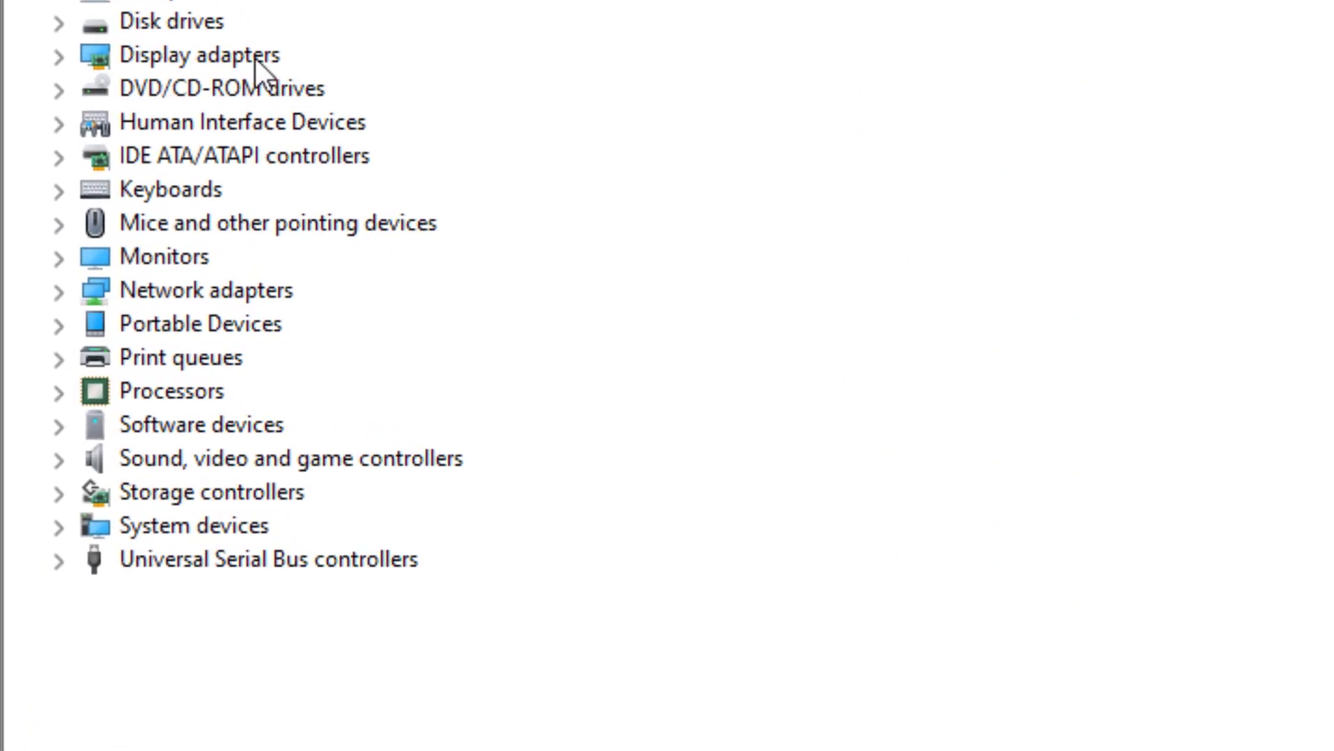
click(201, 287)
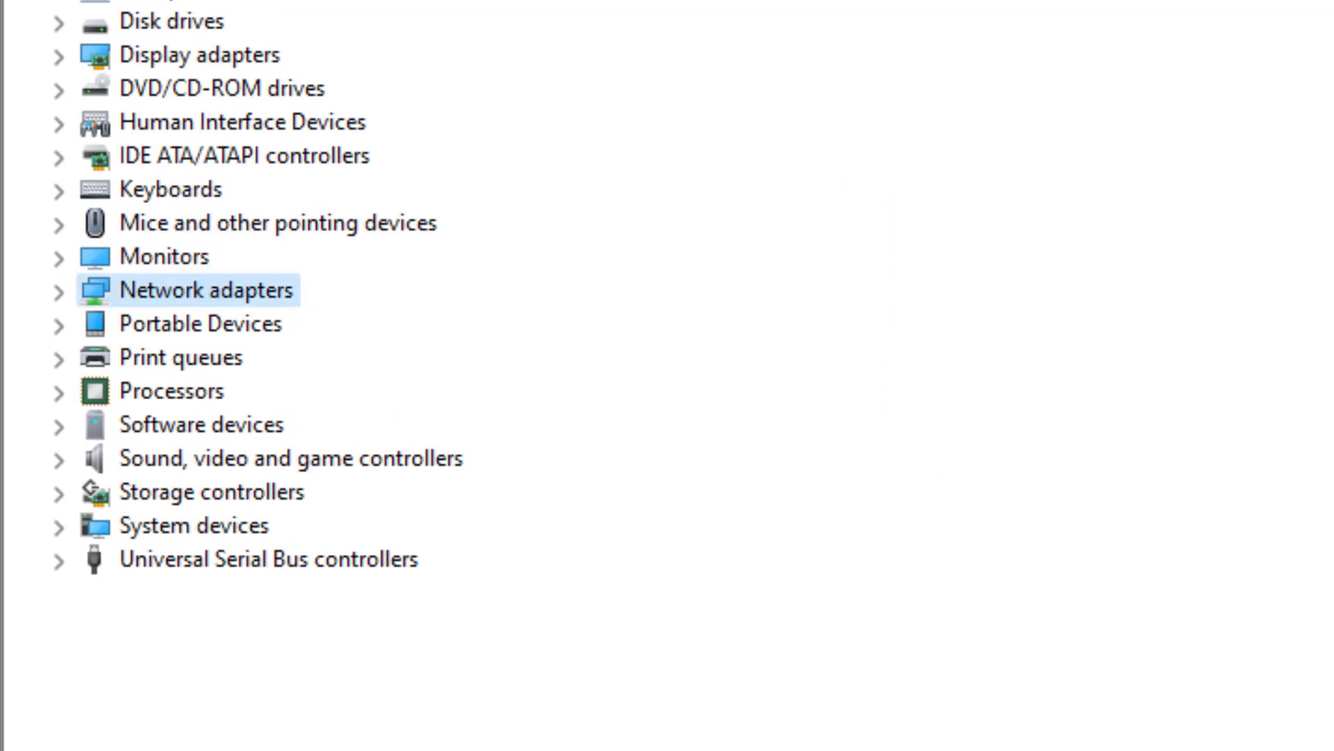
click(58, 292)
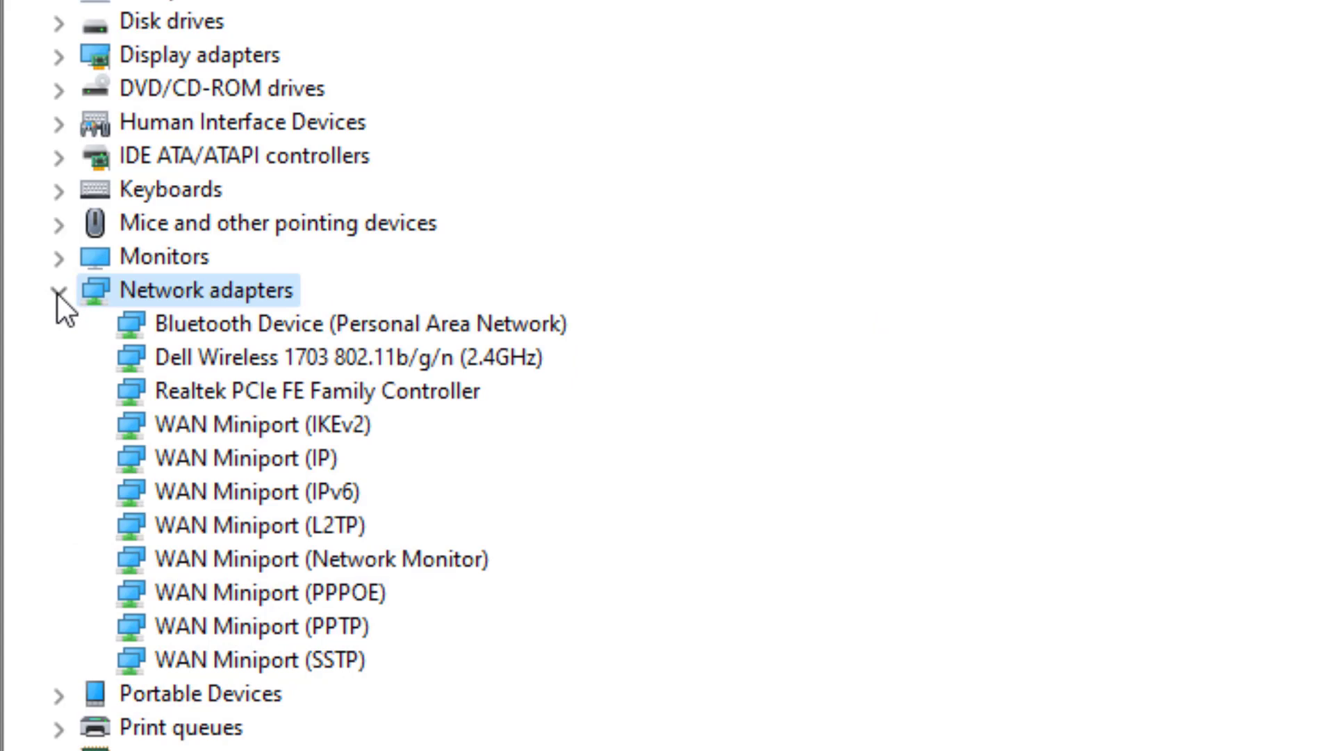
- Update the Dell Wireless 1703 802.11b/g/n (2.4GHz) driver using the first model in the computer's list of available drivers, and minimize Device Manager
click(210, 364)
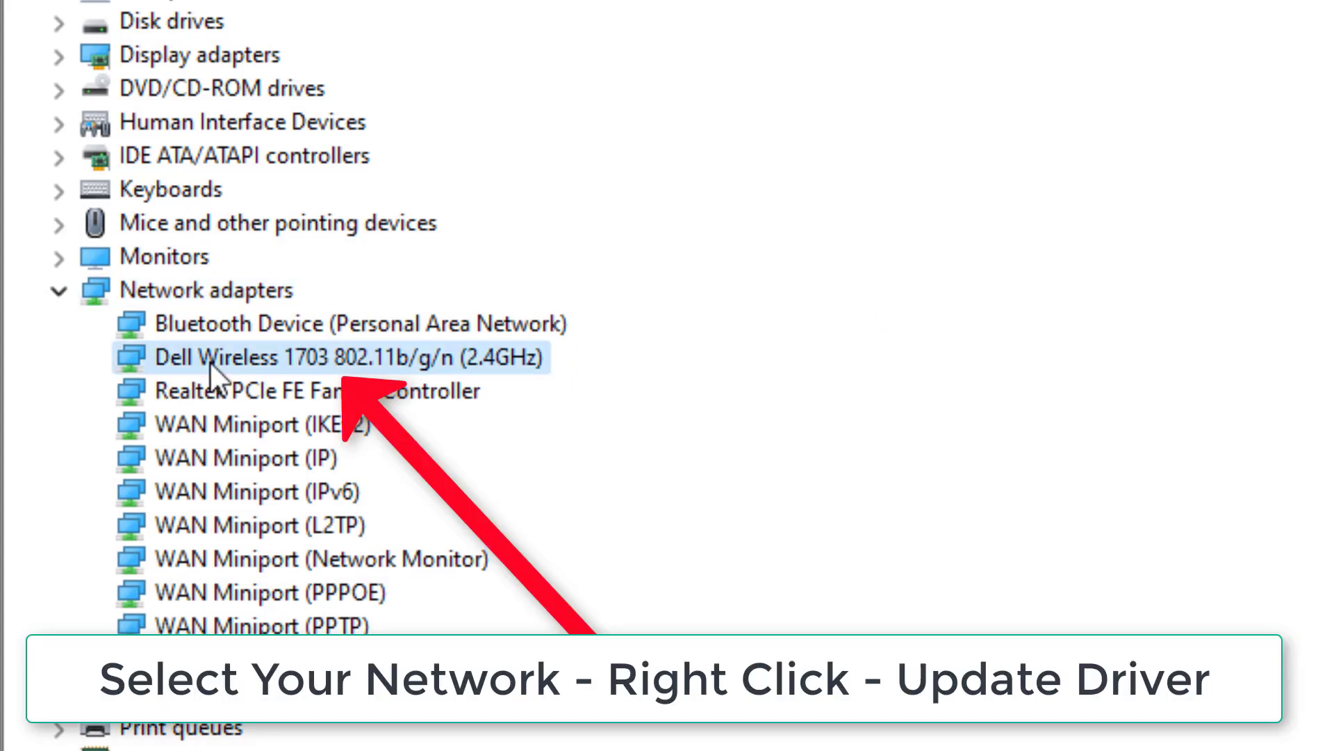
right_click(315, 359)
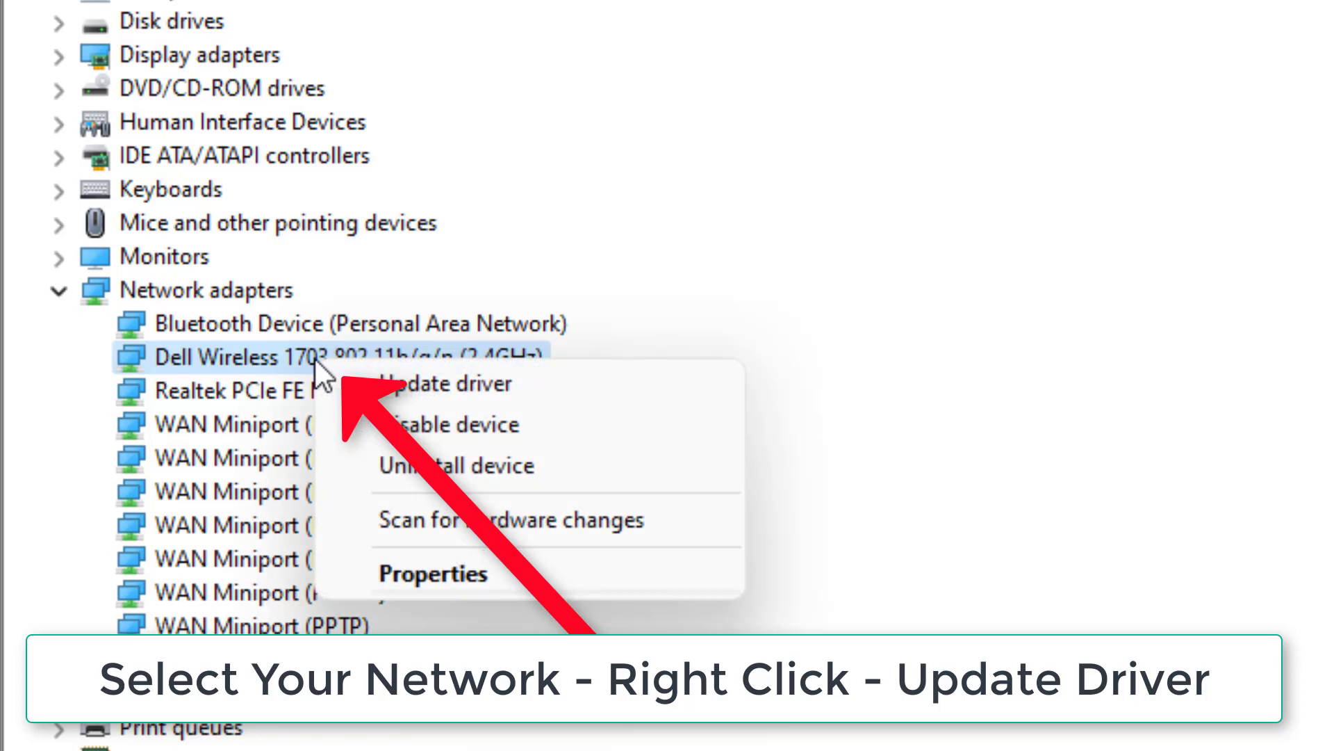
click(493, 384)
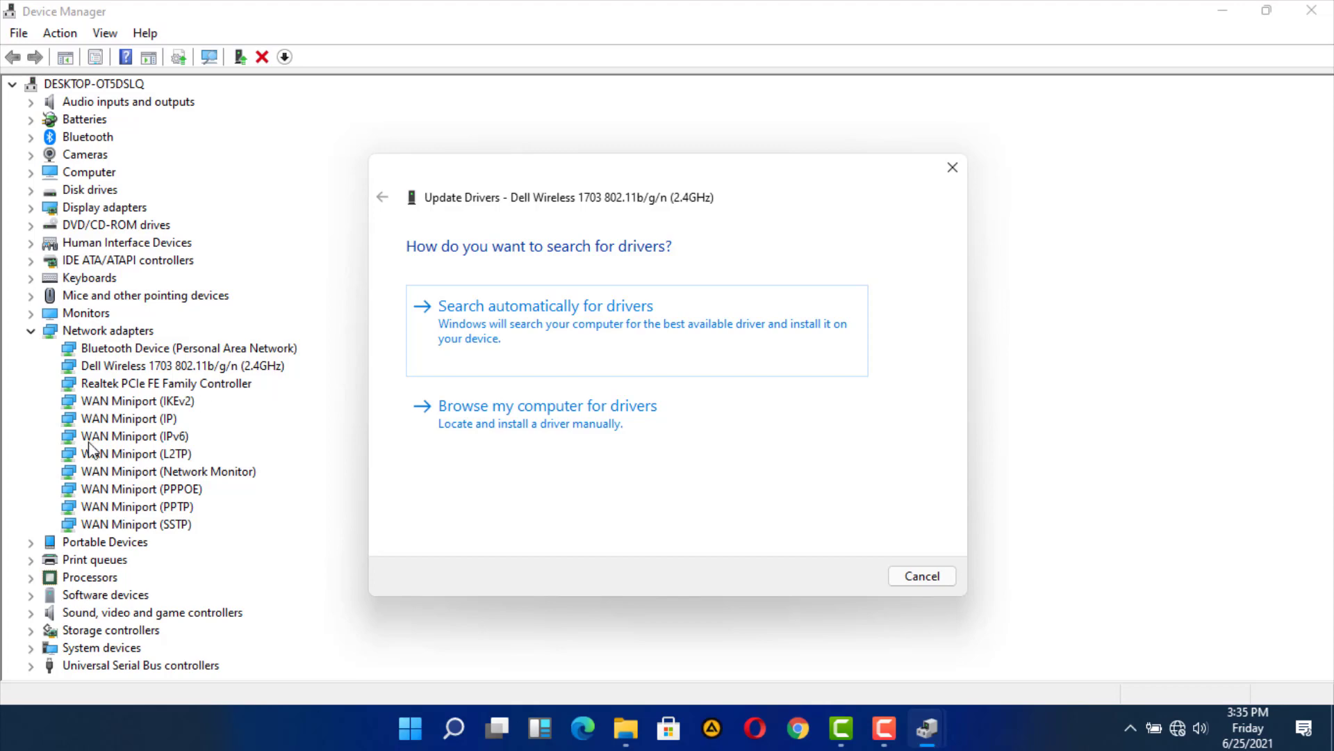
click(549, 403)
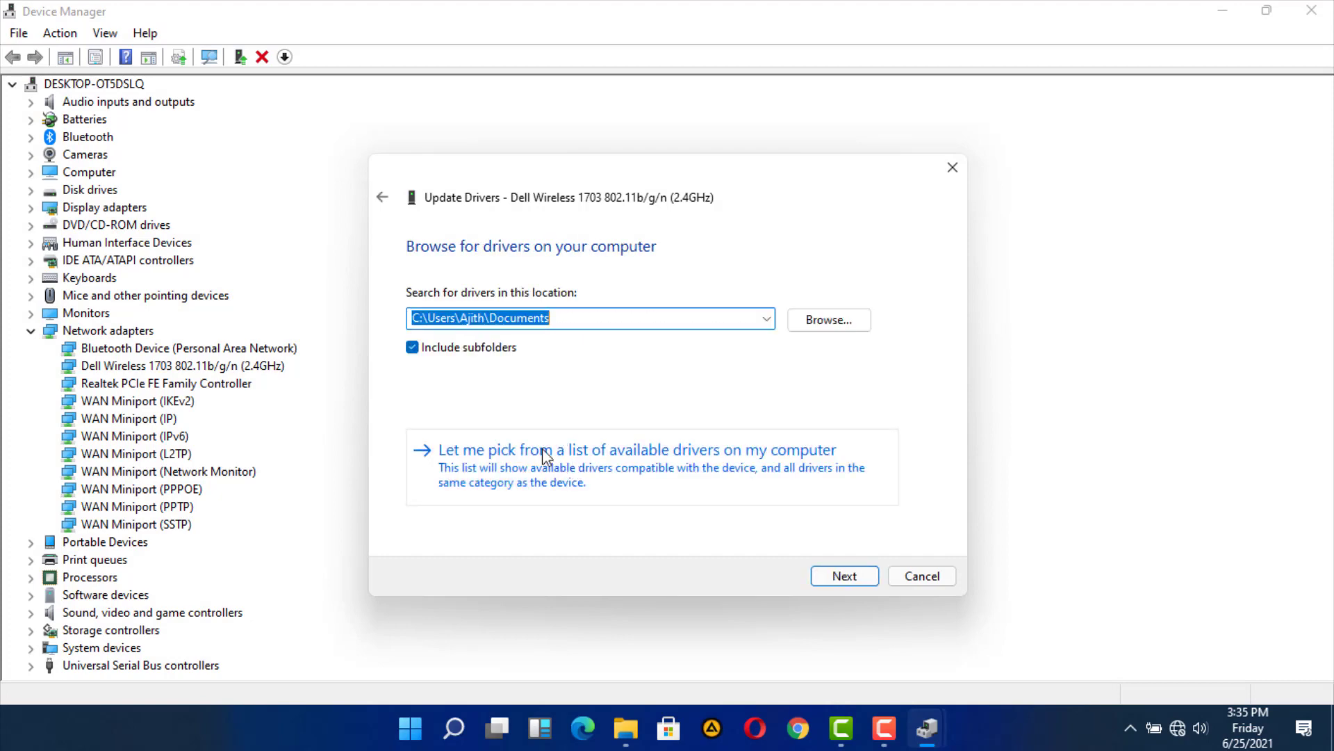
click(562, 464)
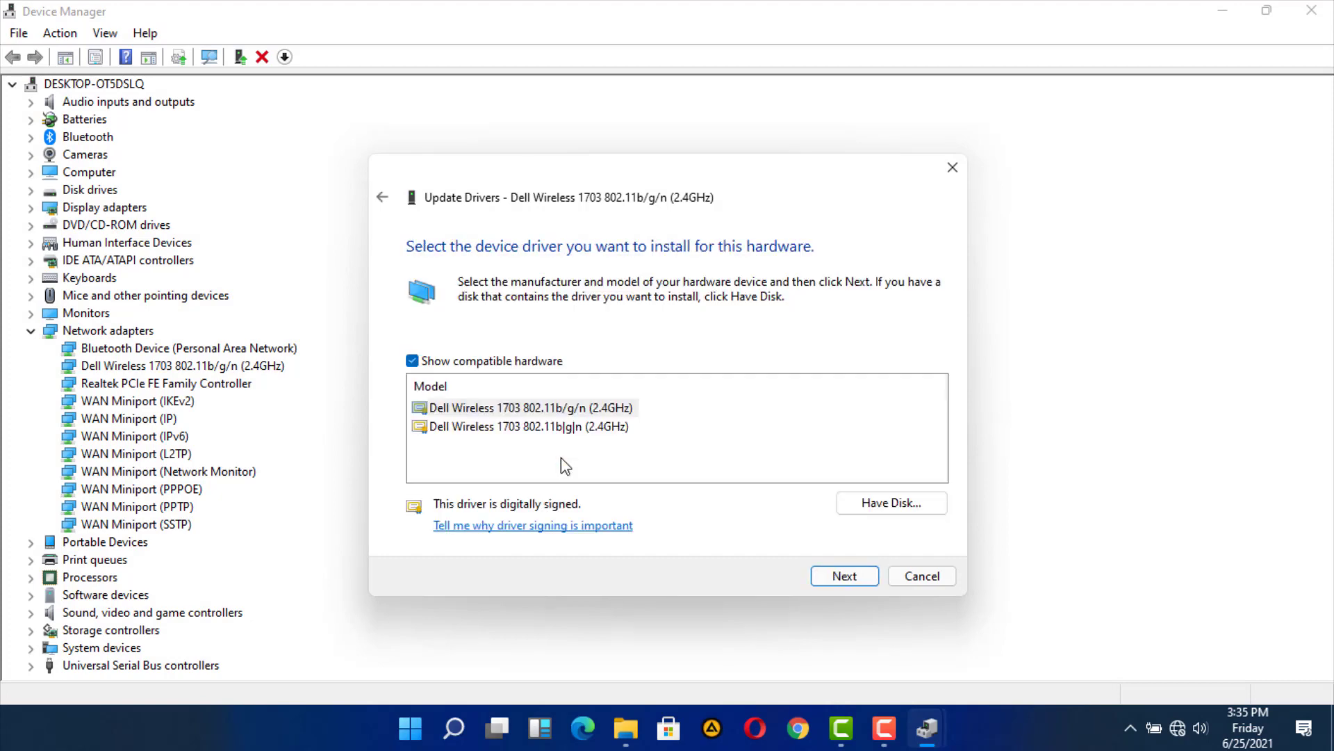
click(528, 407)
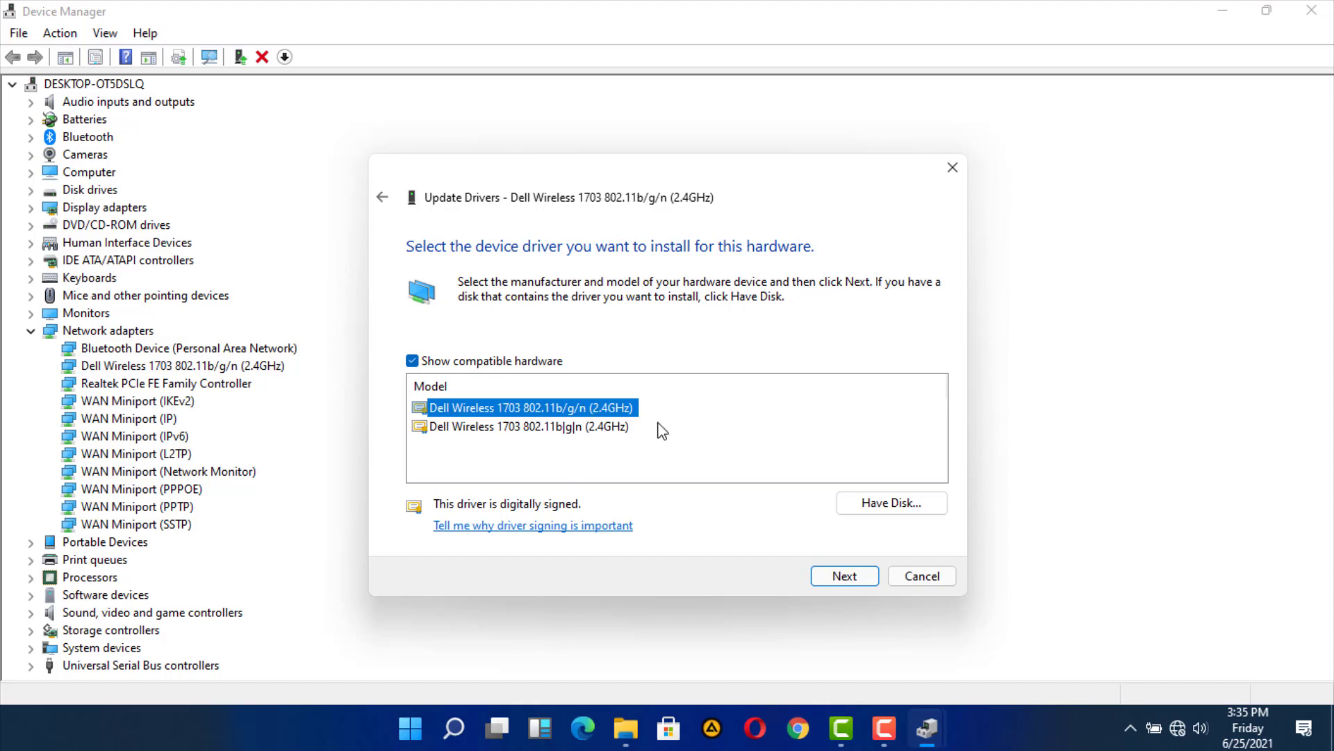
click(844, 579)
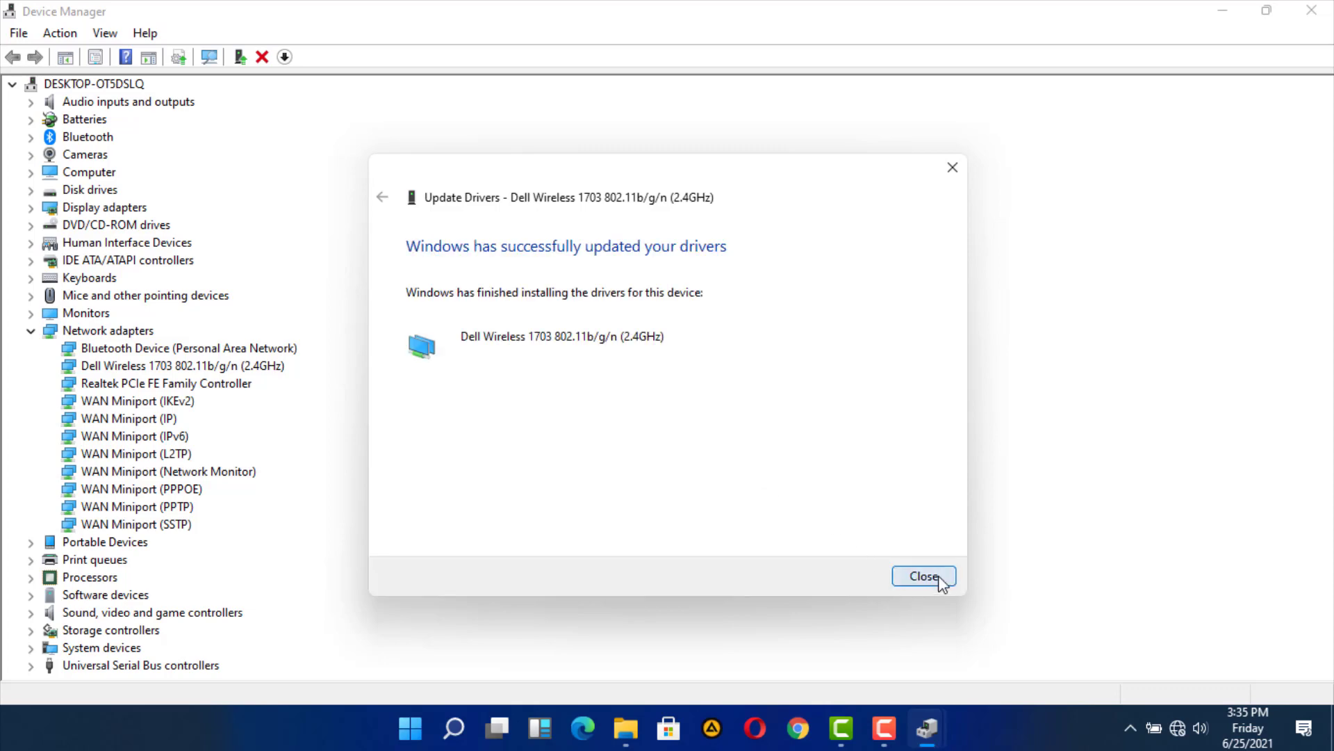
click(933, 579)
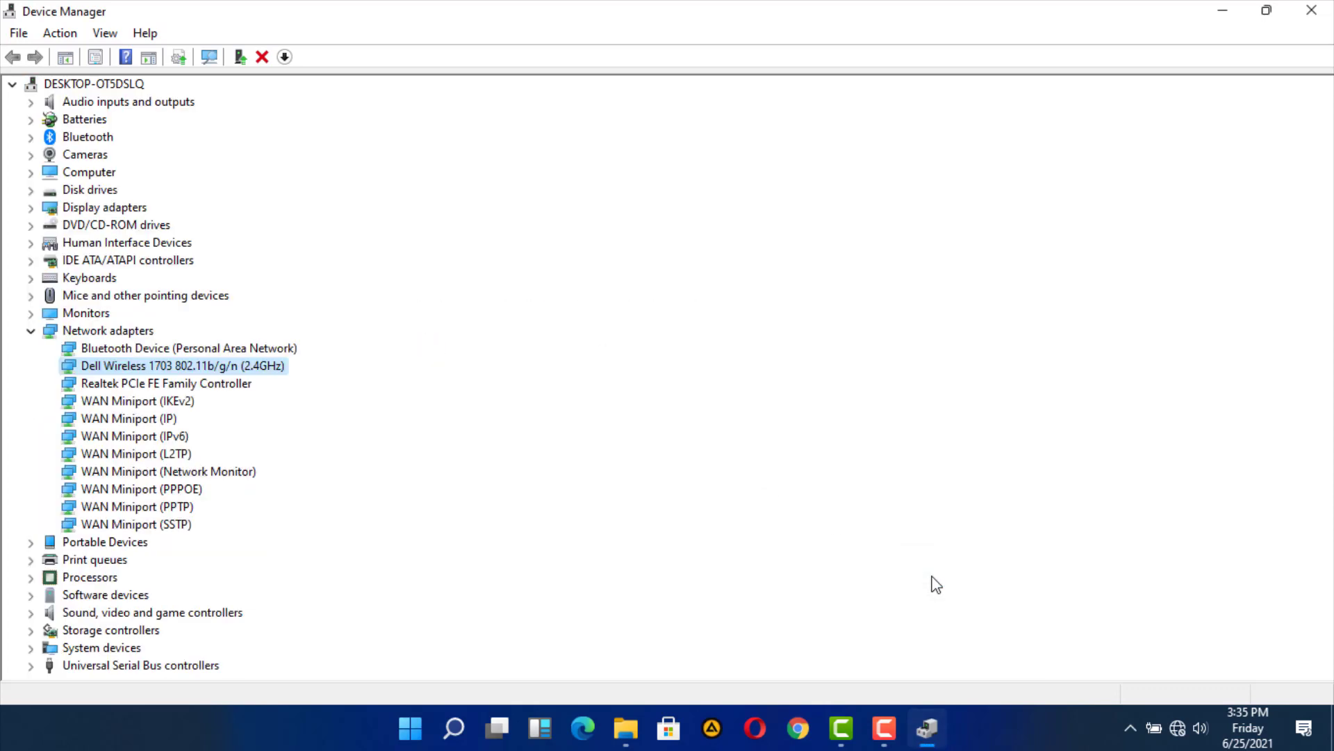
click(32, 333)
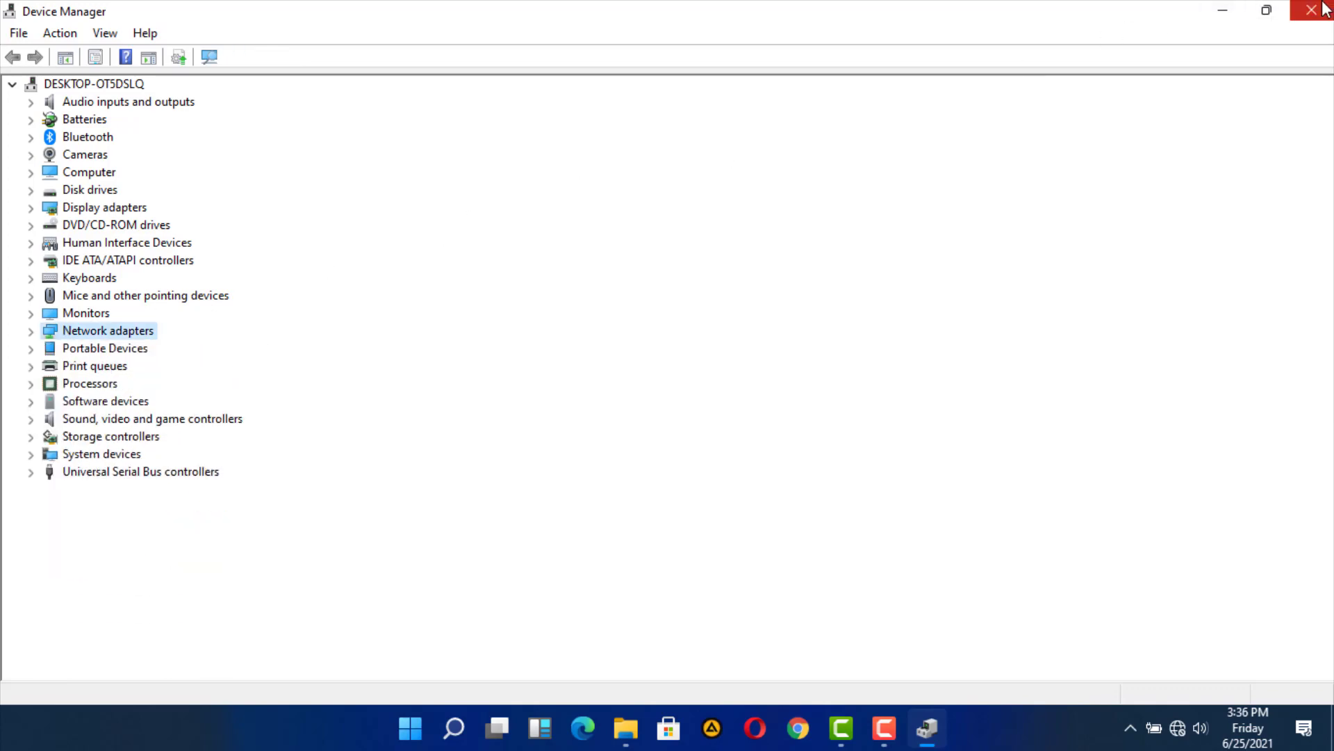
click(1267, 10)
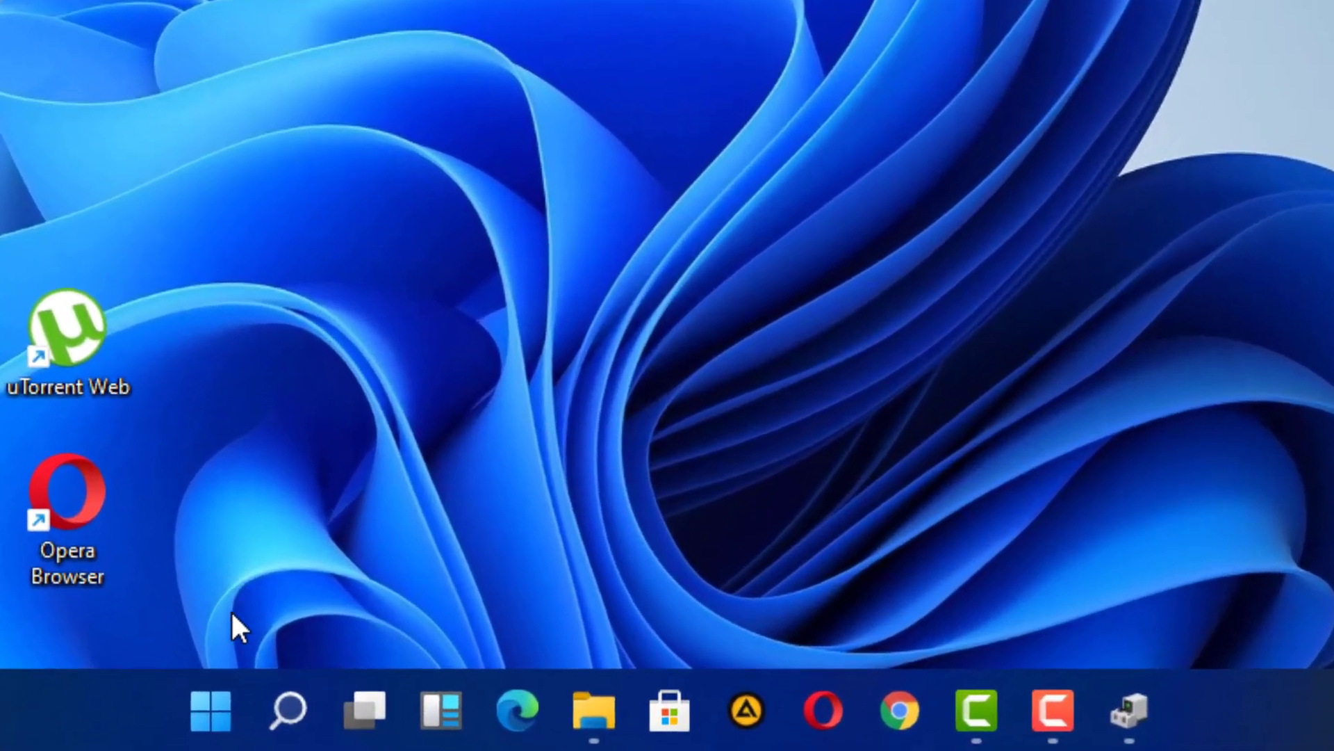
- Bring up the computer's power options, including Restart, and dismiss them without choosing one
click(212, 684)
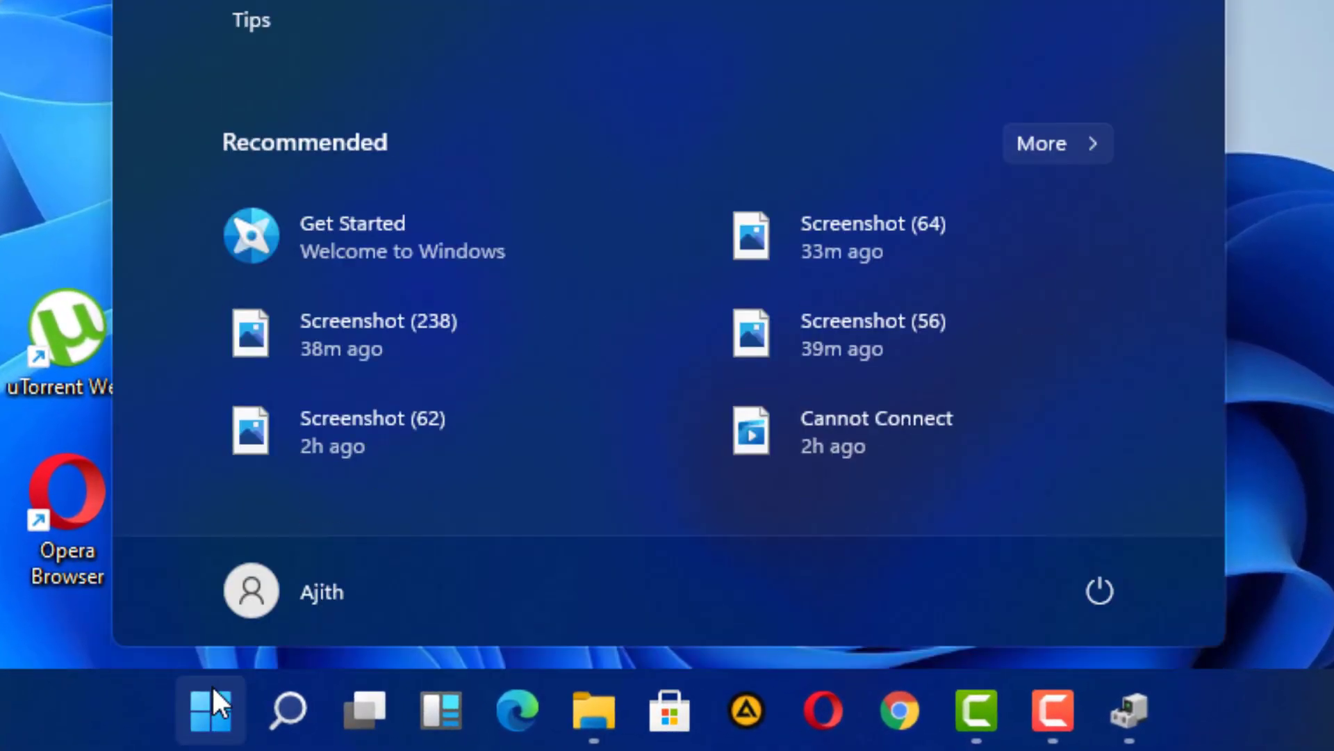
click(1105, 592)
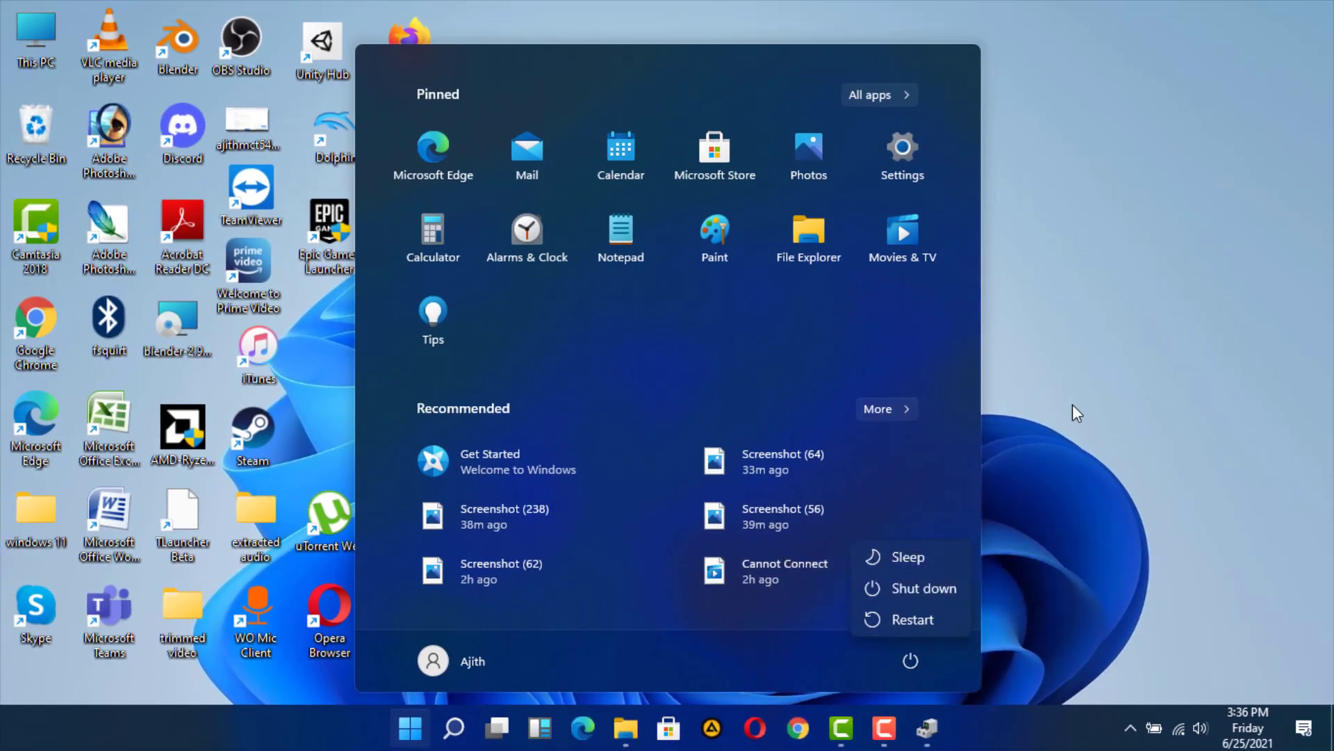
key(Escape)
key(Escape)
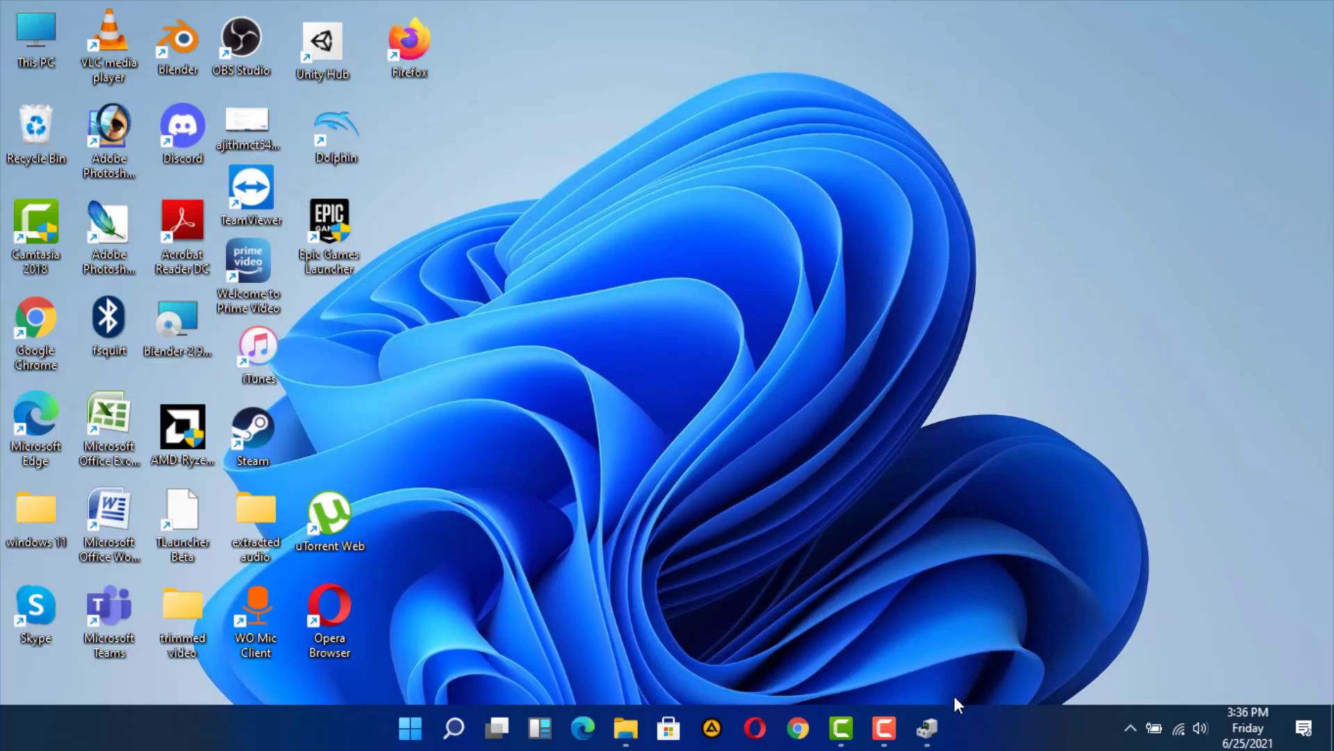
- Uninstall the Dell Wireless 1703 802.11b/g/n (2.4GHz) network adapter in Device Manager and scan for hardware changes
mouse_move(940, 722)
click(932, 636)
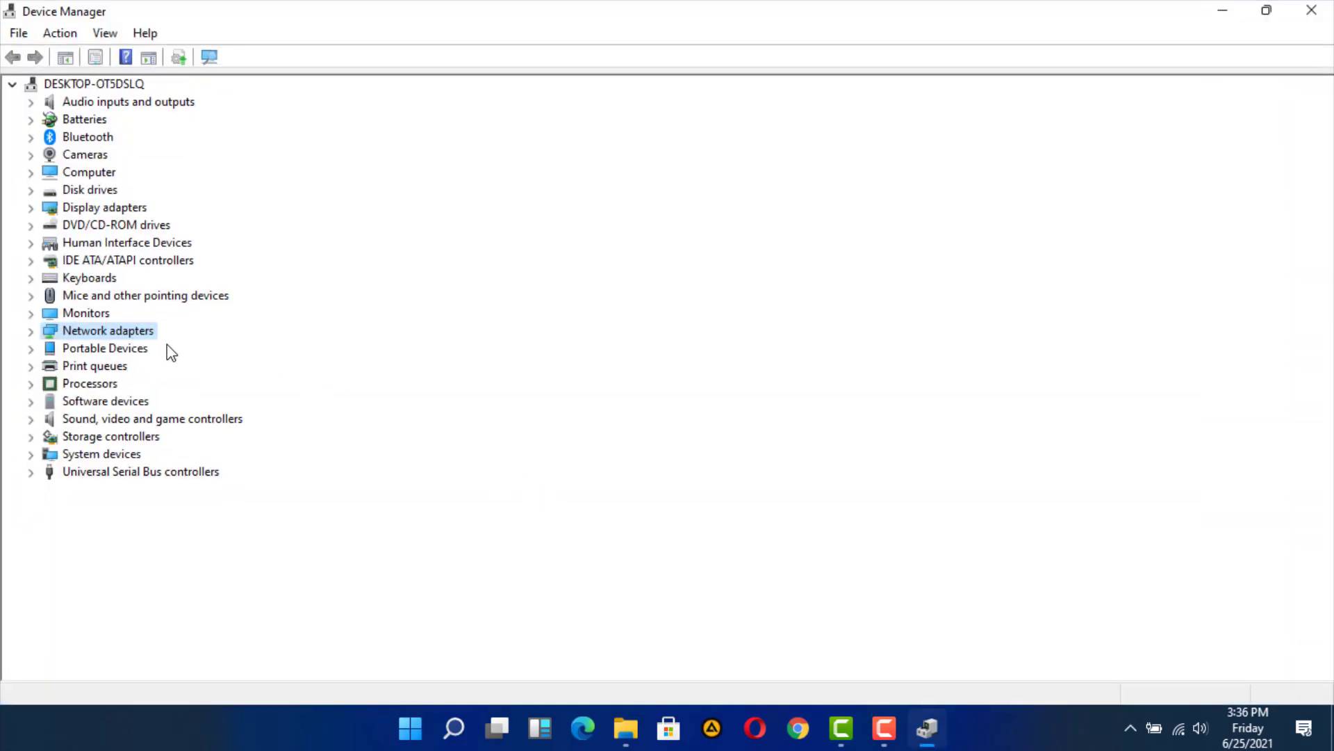
click(34, 332)
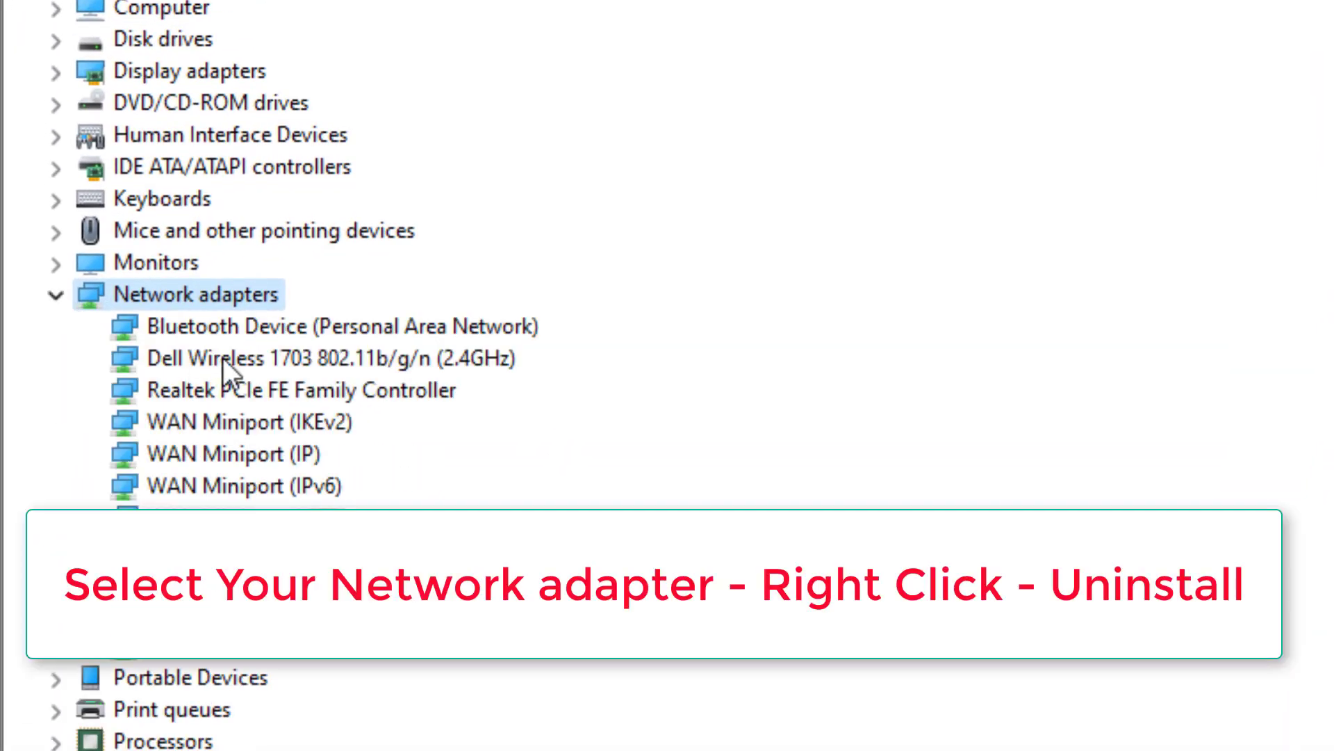
click(289, 356)
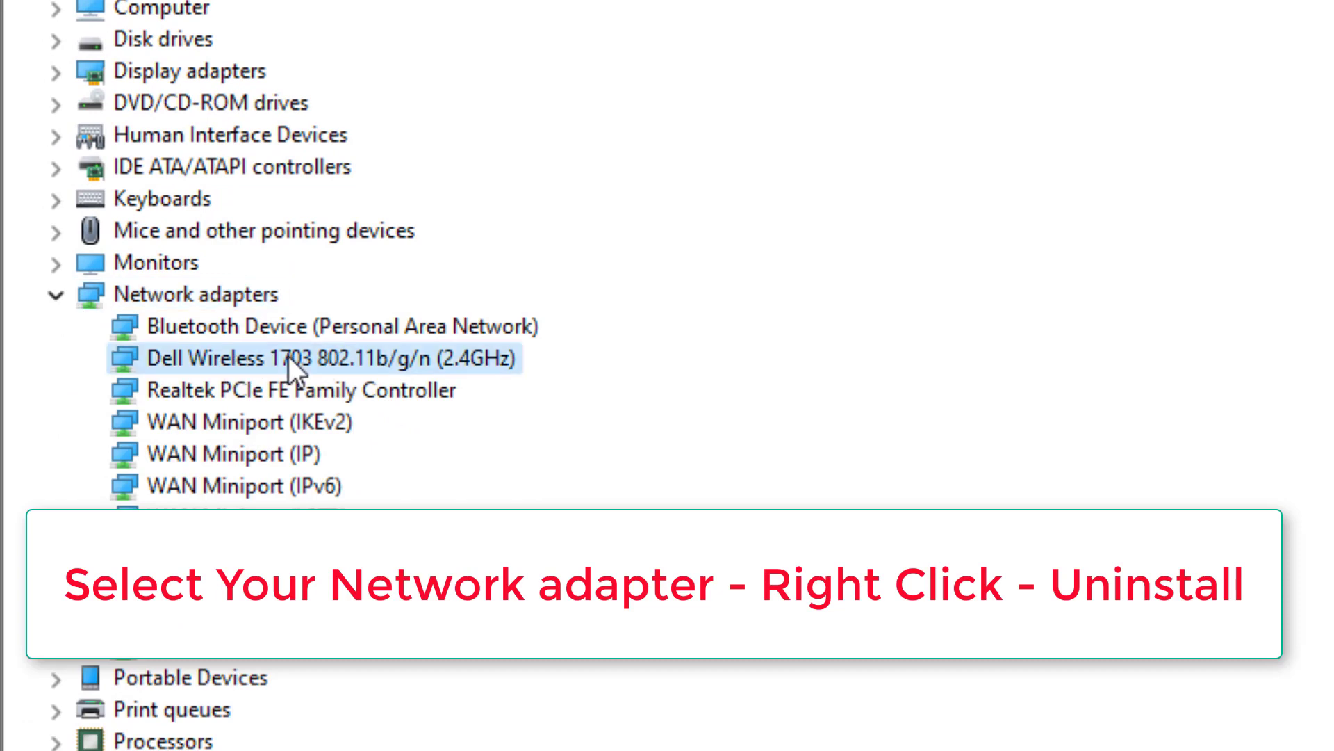
right_click(362, 356)
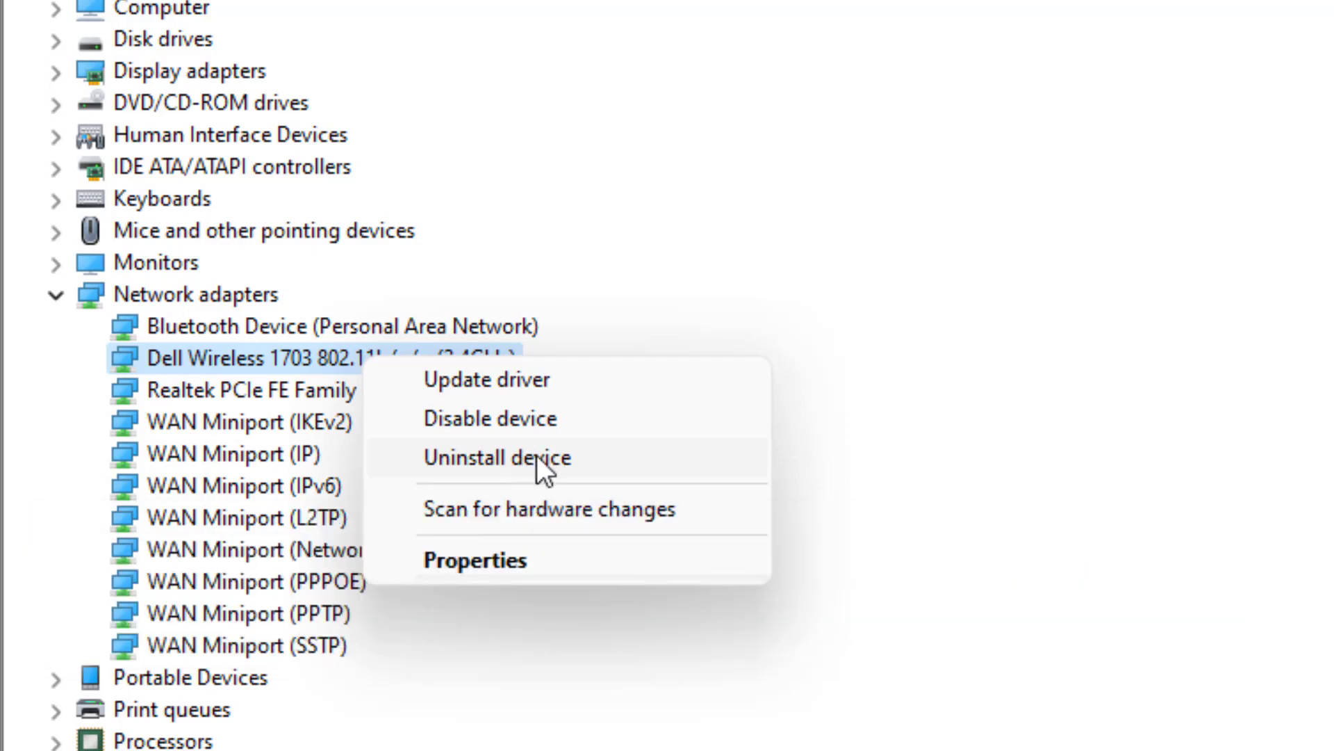
click(528, 458)
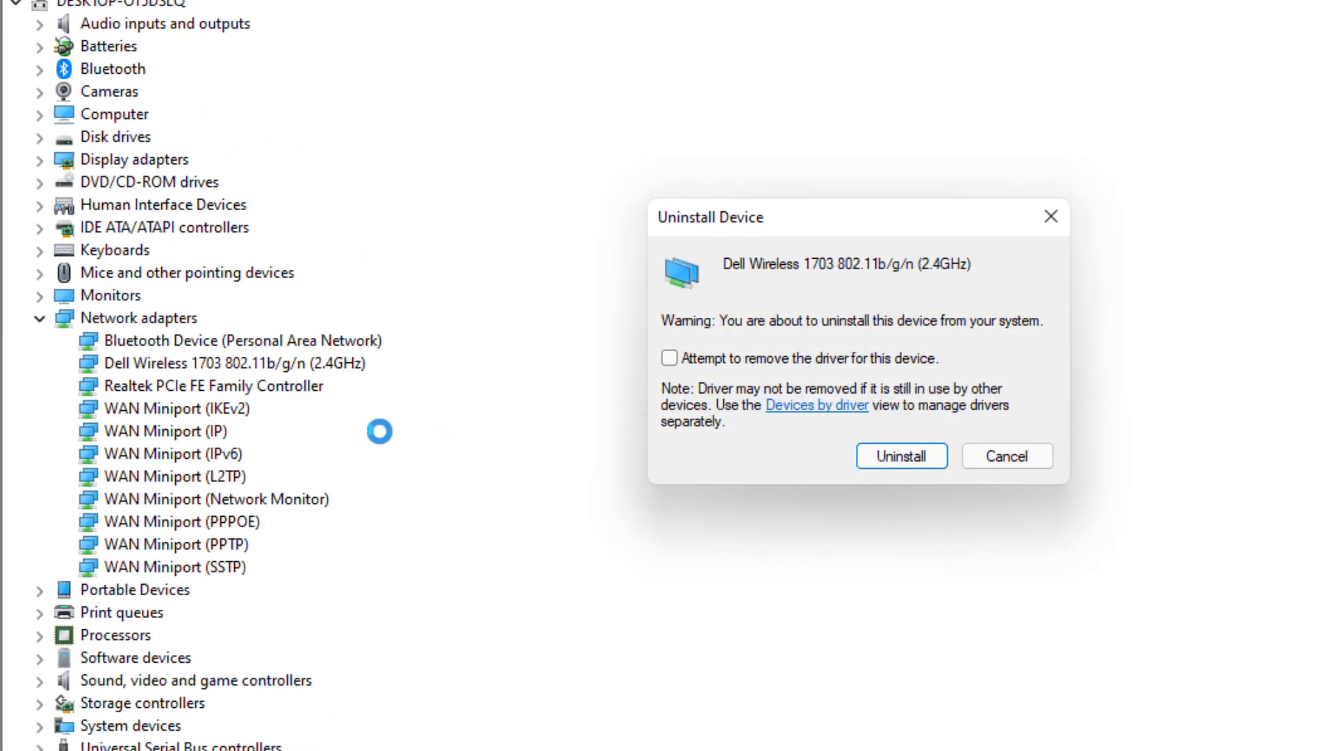
click(901, 456)
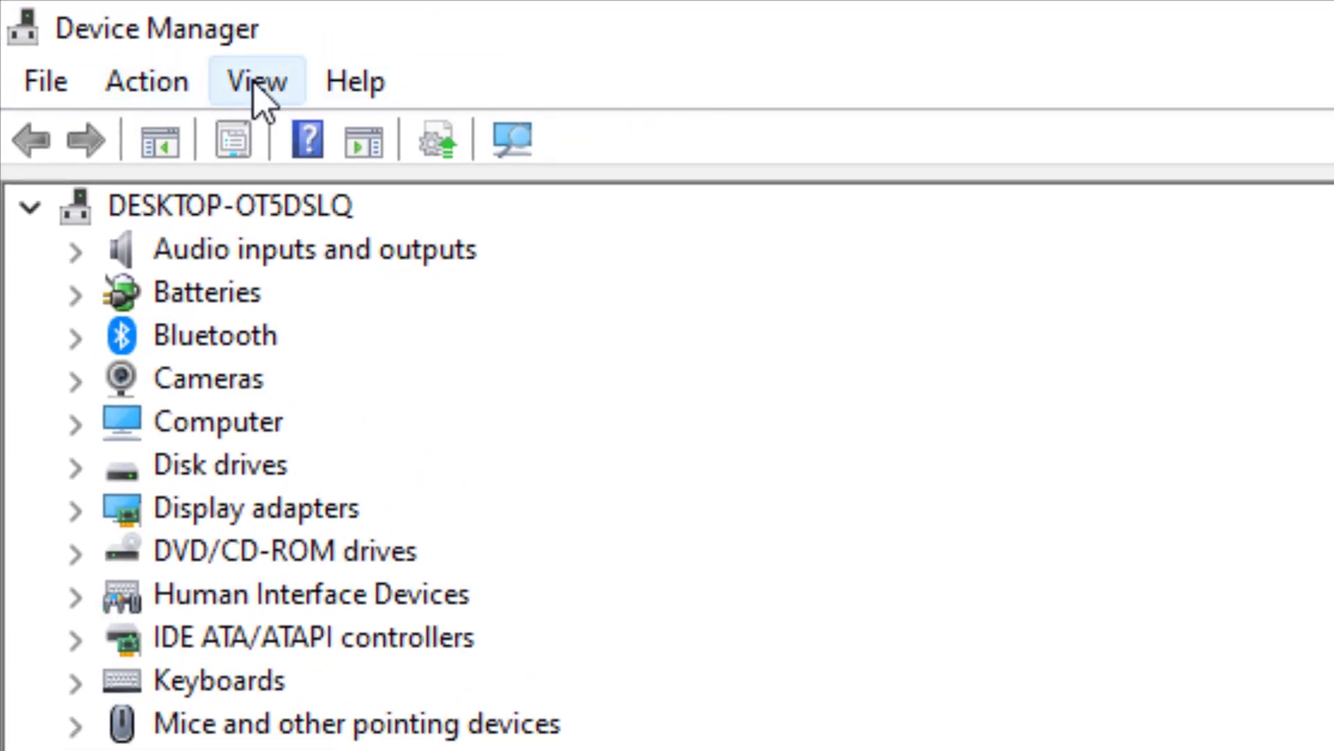
click(149, 82)
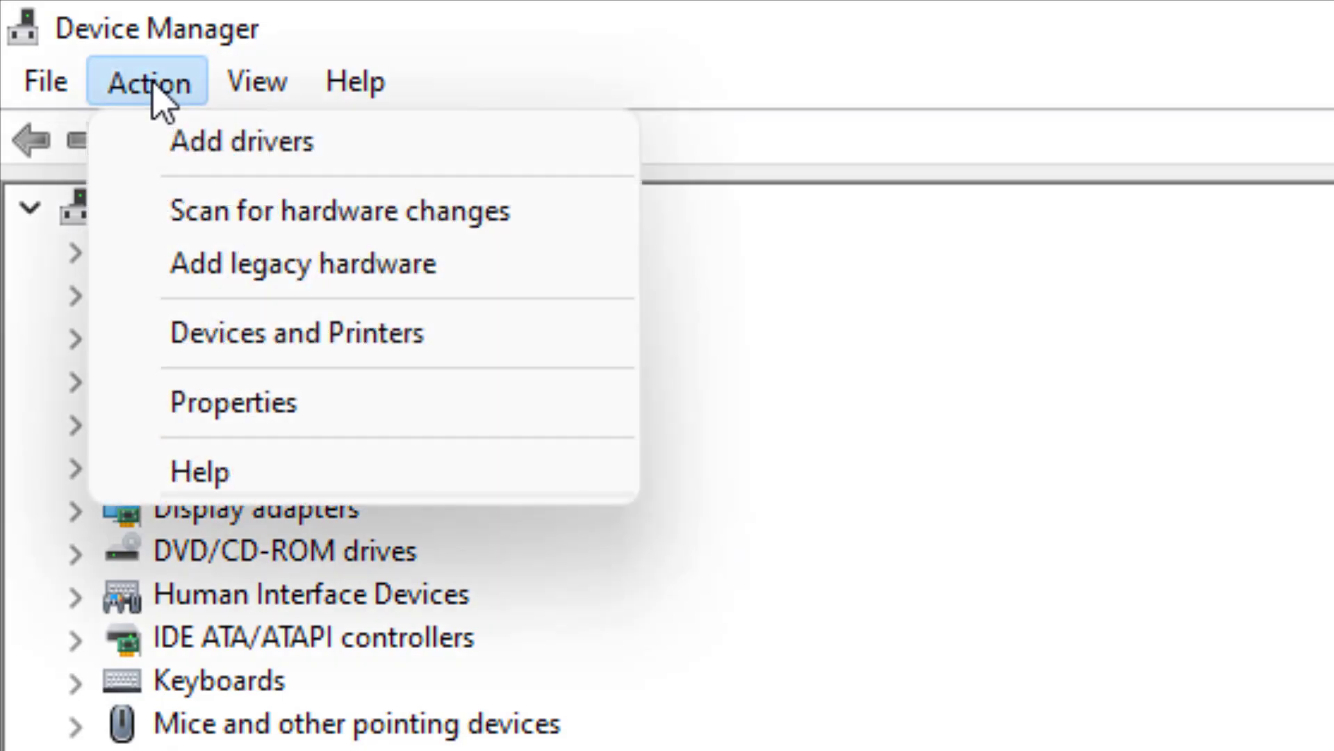
click(362, 212)
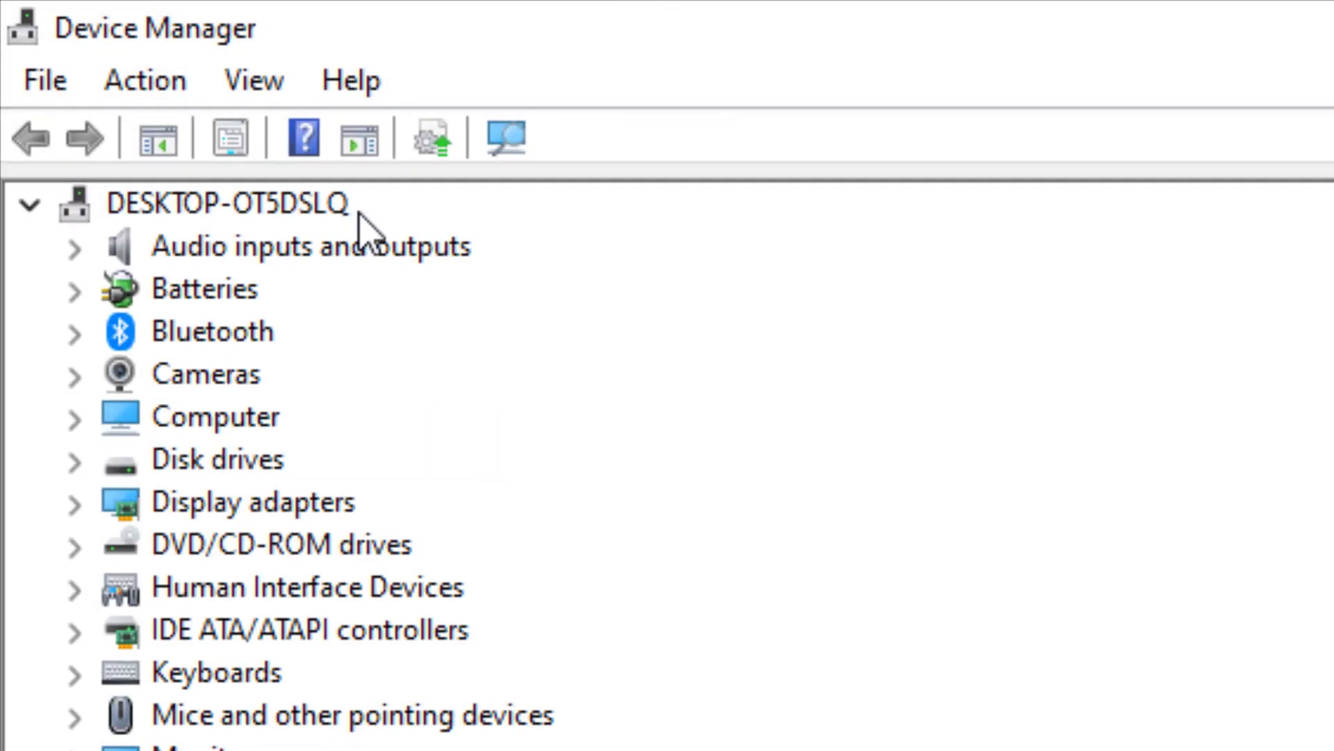